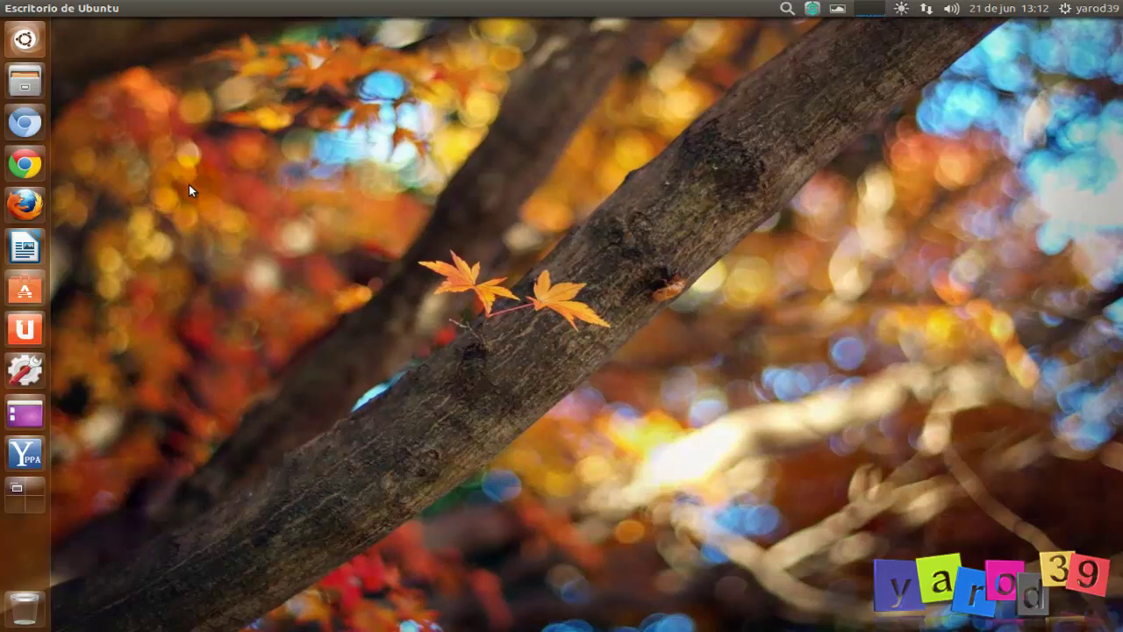
Open Google Chrome, search for "startpage", and open the Startpage Web Search site from the results.
click(183, 181)
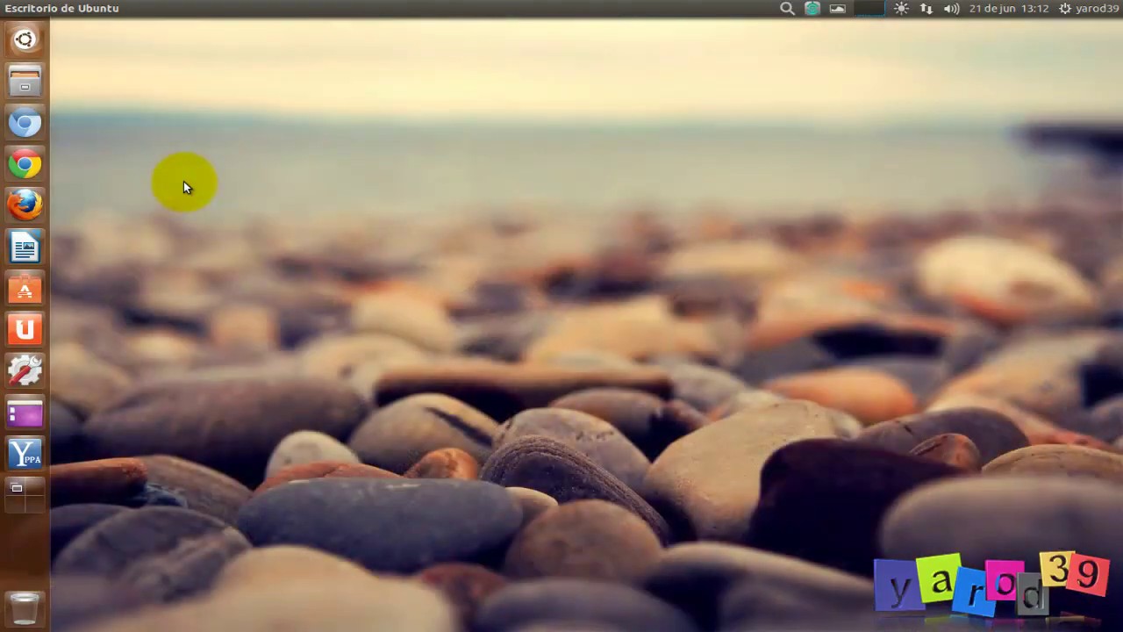
click(29, 163)
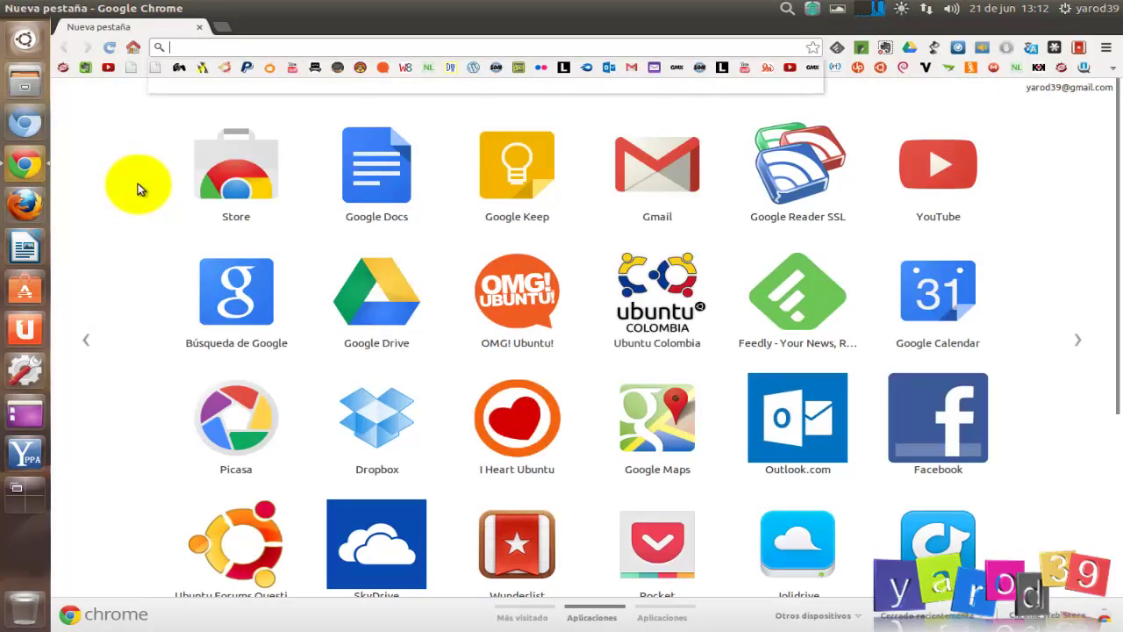
text(start)
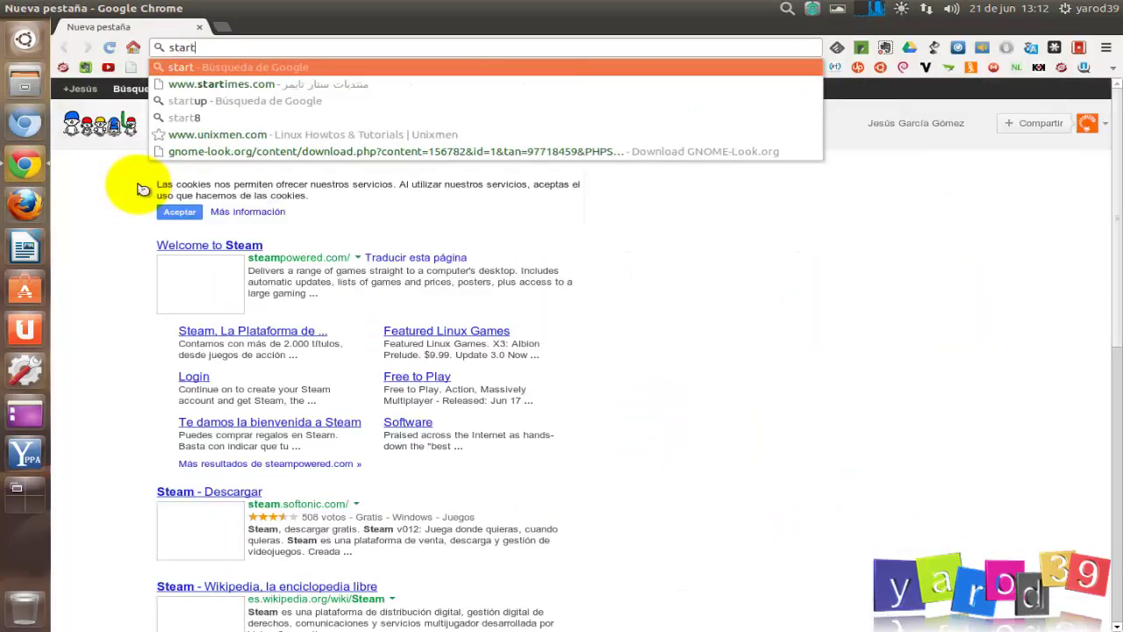
text(p)
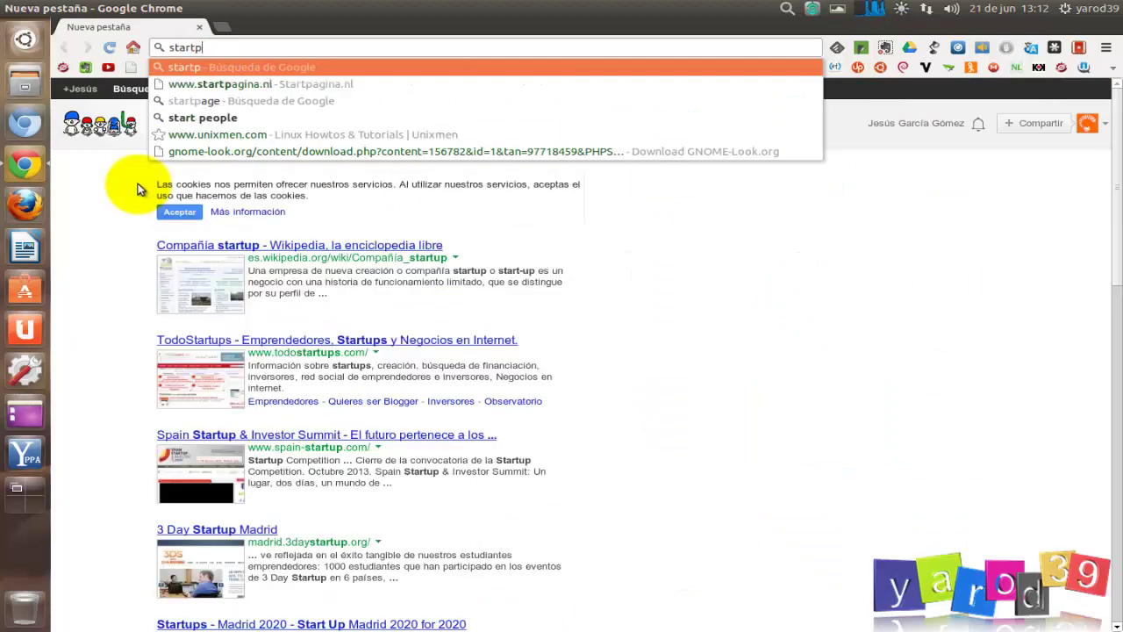
text(age)
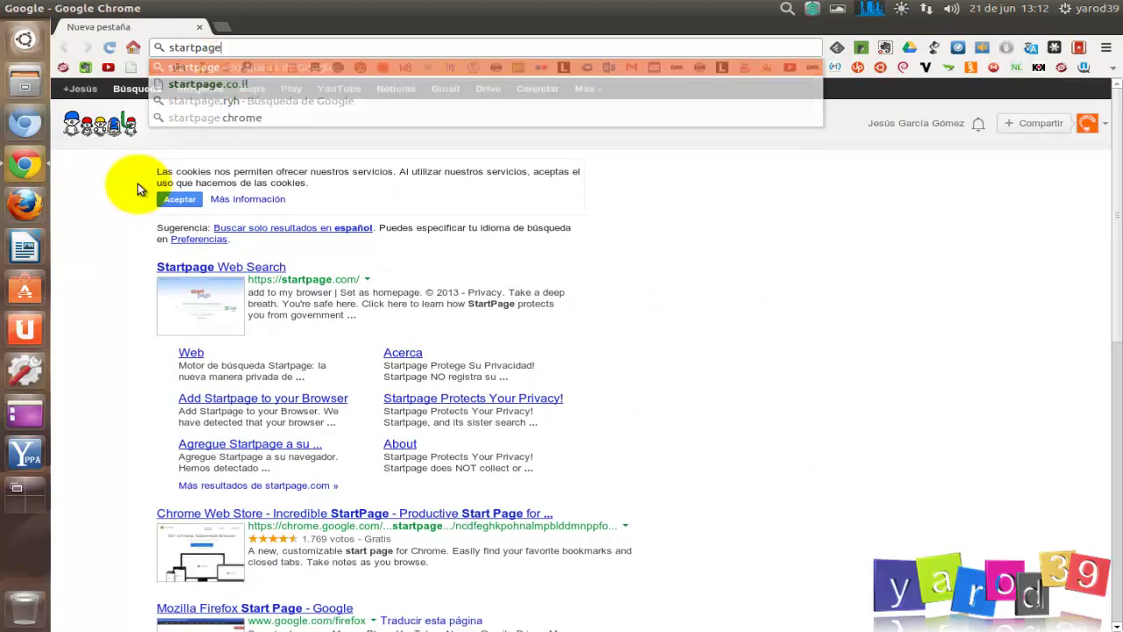
key(Return)
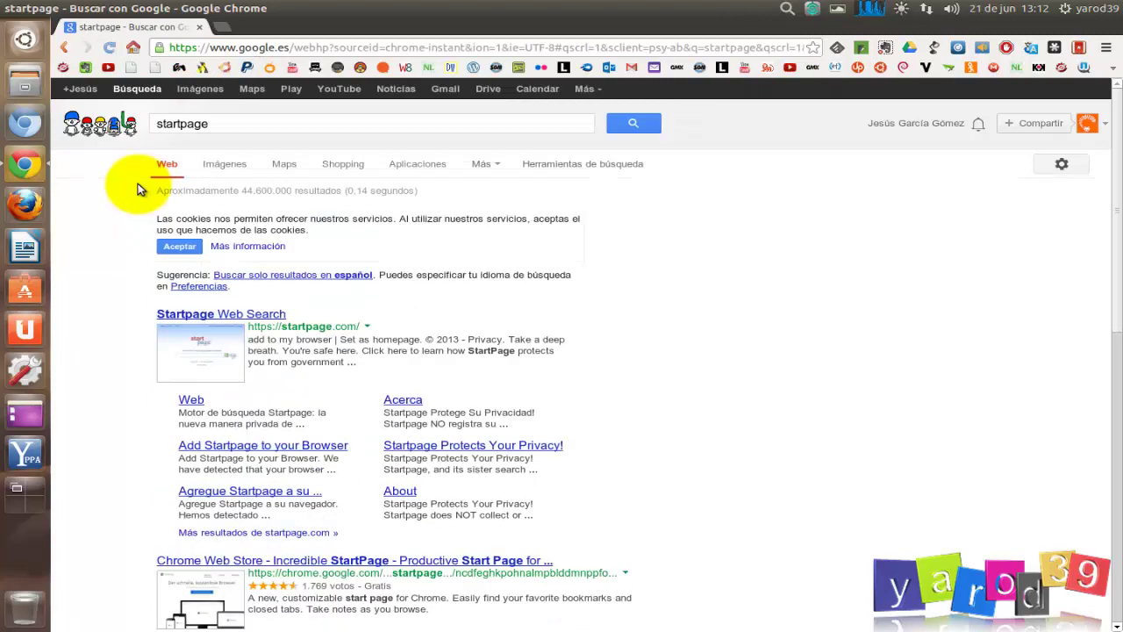
click(222, 319)
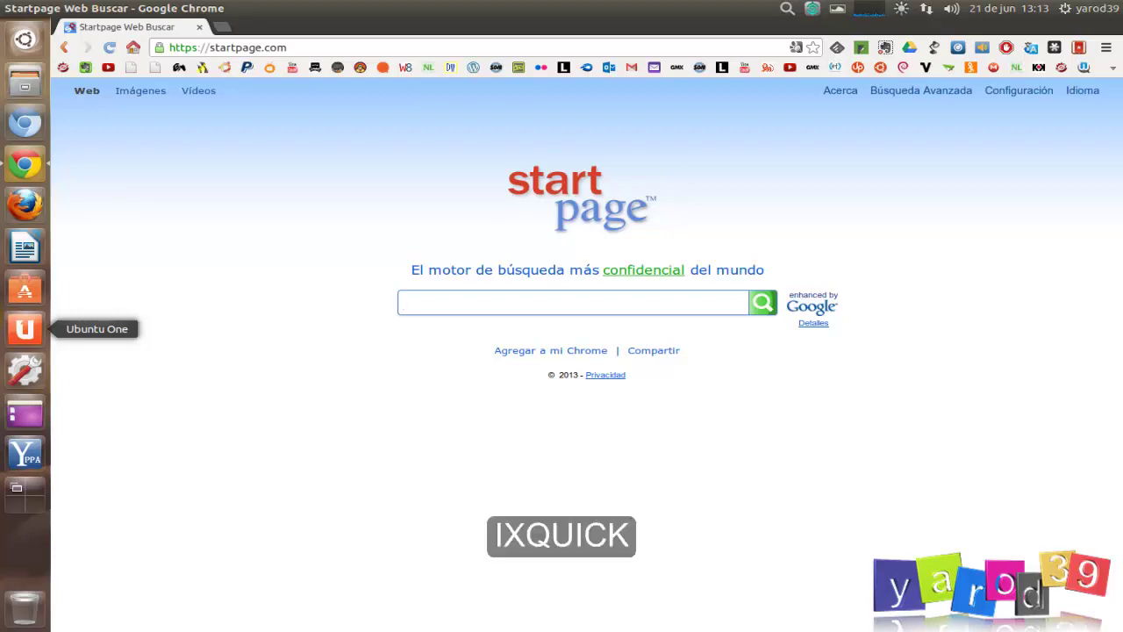
click(420, 300)
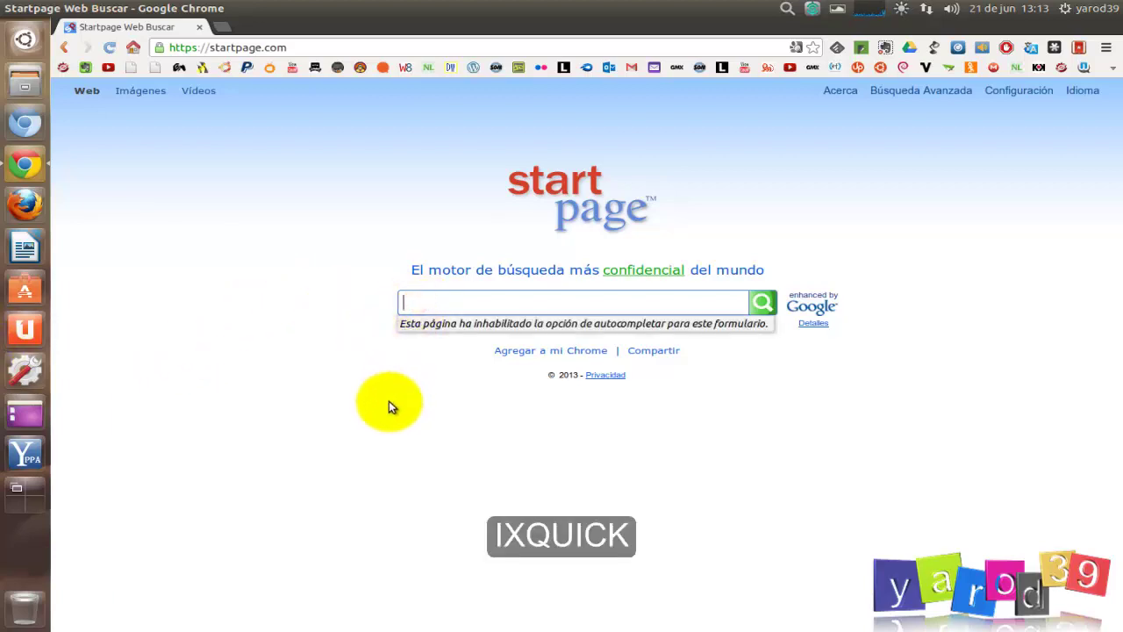
text(Ix)
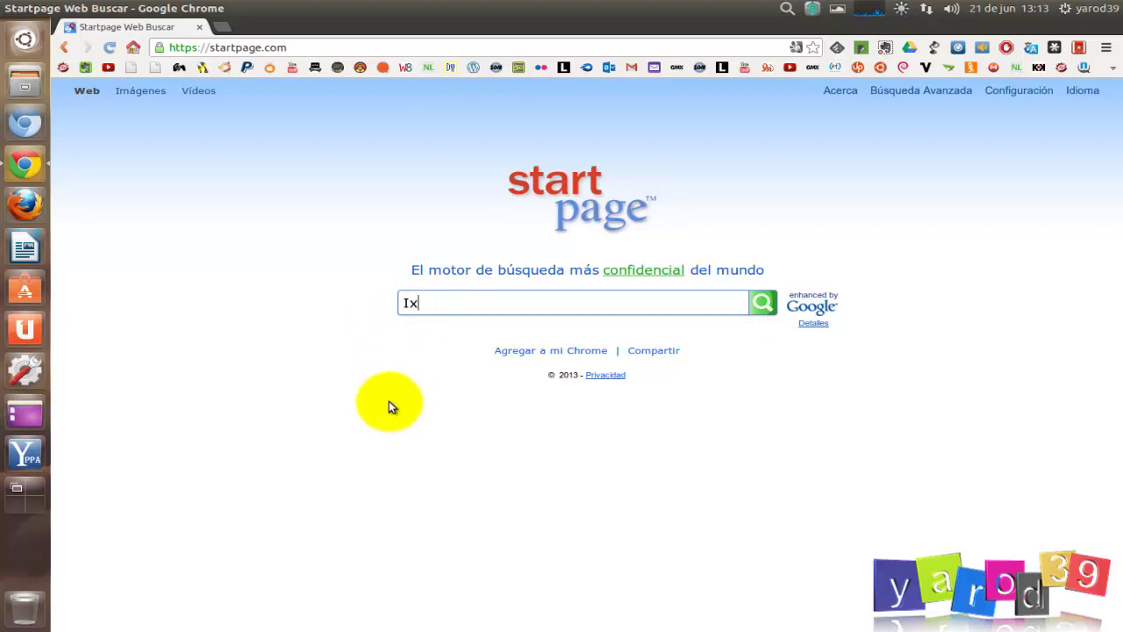
text(quick)
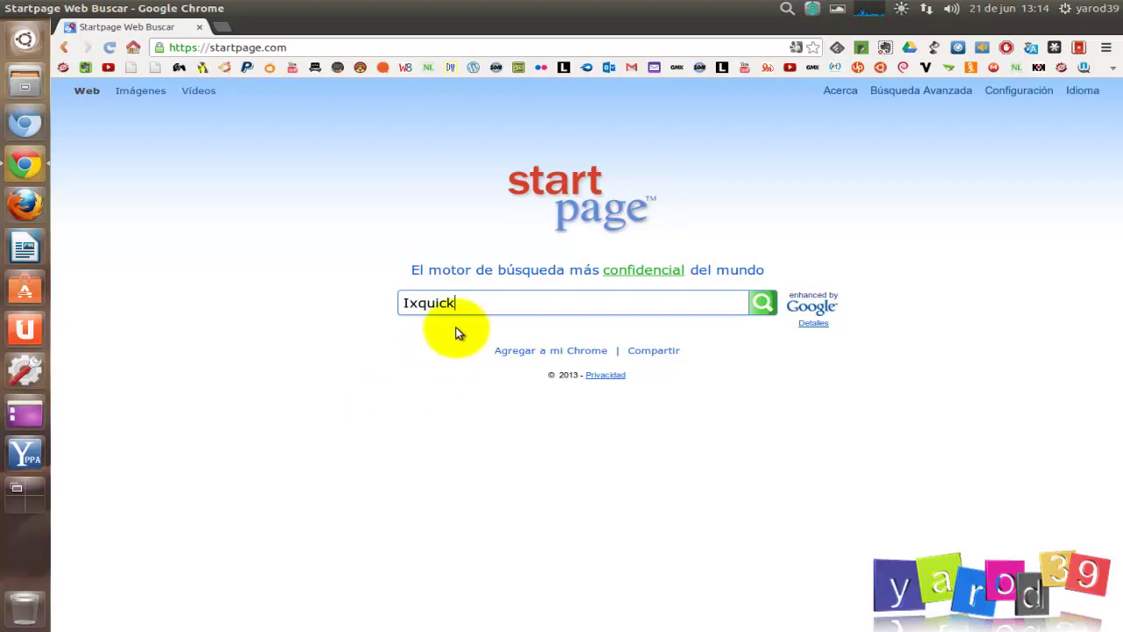
drag(463, 303, 411, 298)
click(410, 298)
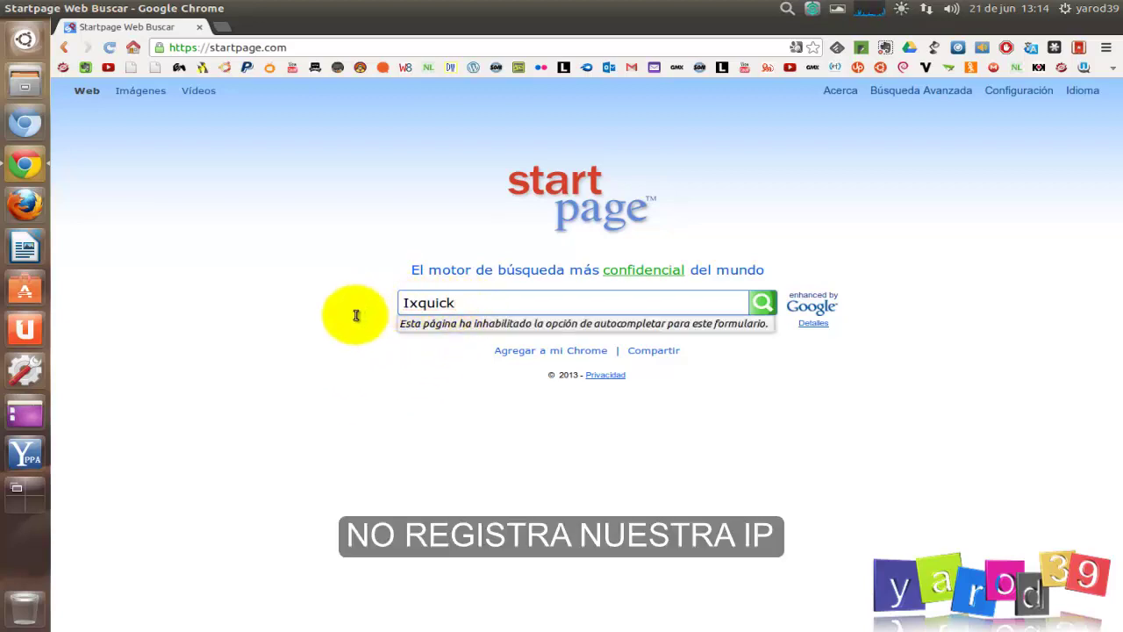
key(BackSpace)
key(BackSpace)
key(BackSpace)
key(BackSpace)
key(BackSpace)
key(BackSpace)
key(BackSpace)
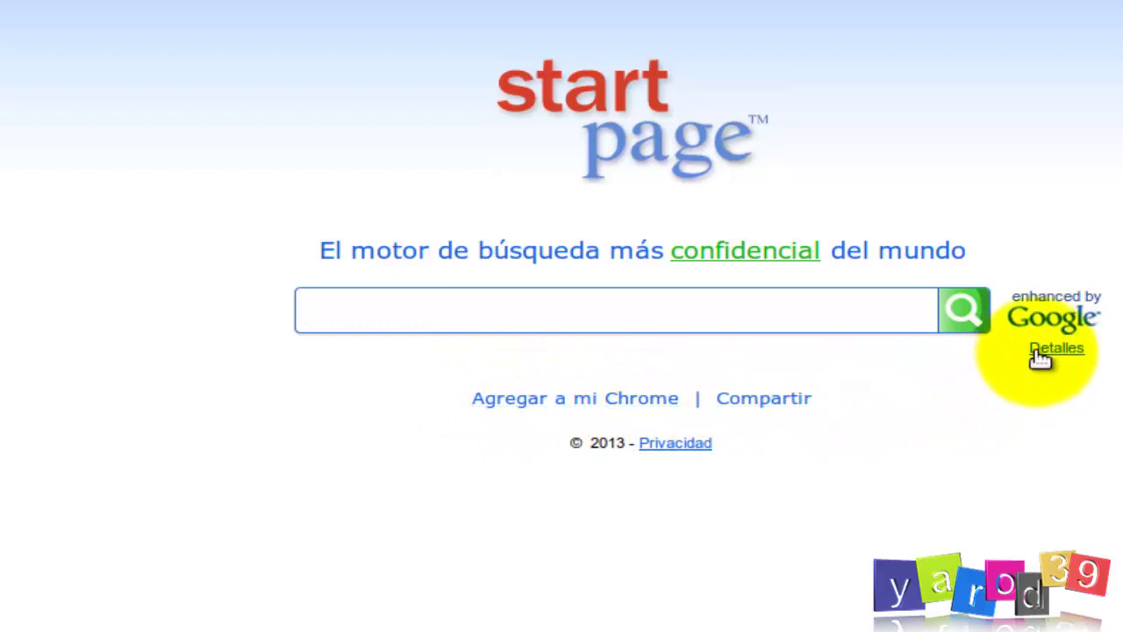
Generate a direct URL for the Startpage configuration without changing any preference, and open that URL.
mouse_move(1040, 349)
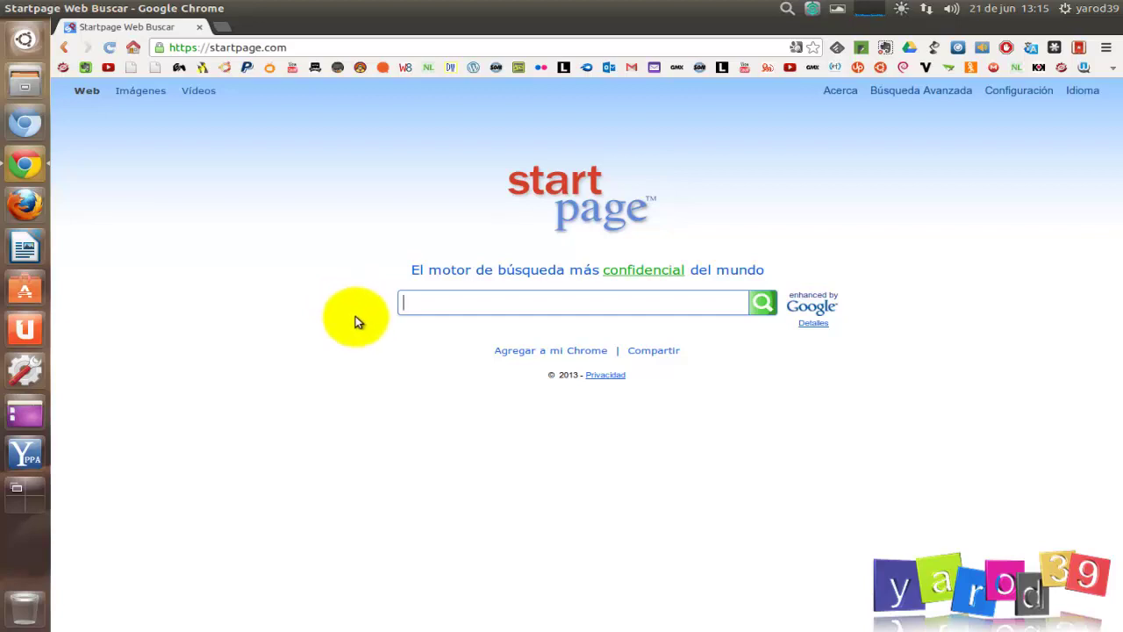
click(1020, 93)
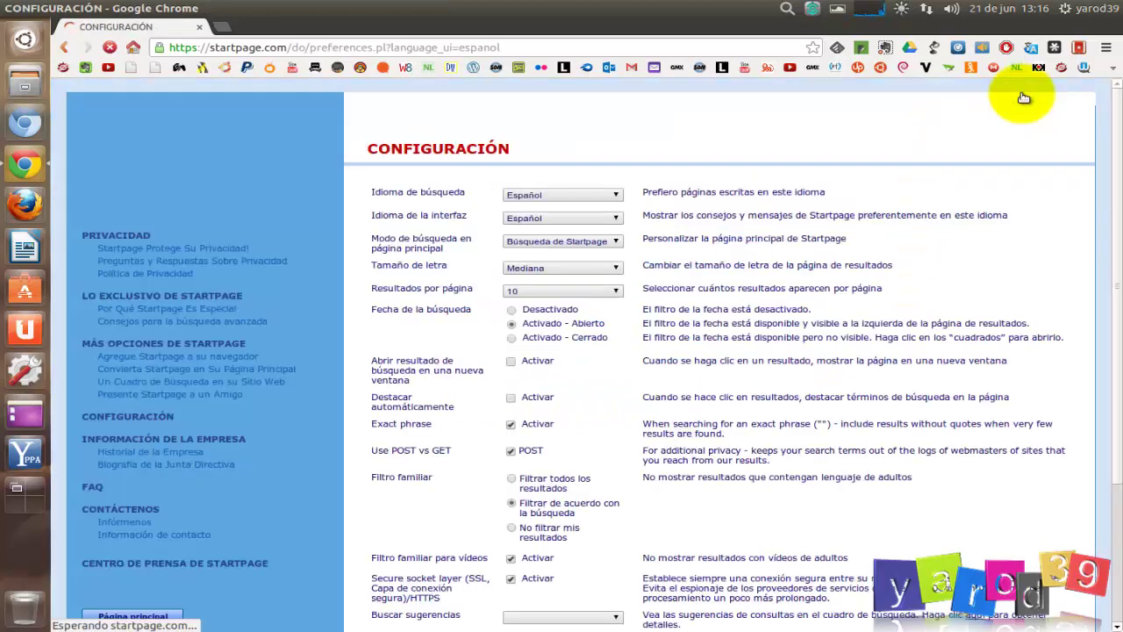
scroll(698, 264, down, 3)
scroll(698, 265, down, 1)
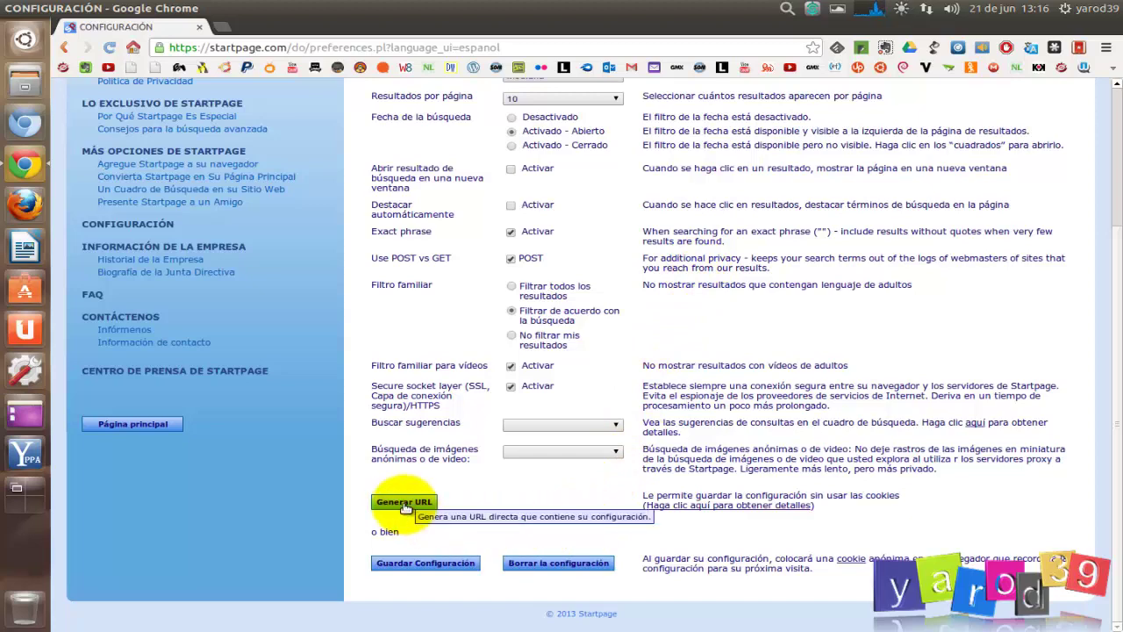
click(404, 503)
scroll(439, 506, down, 6)
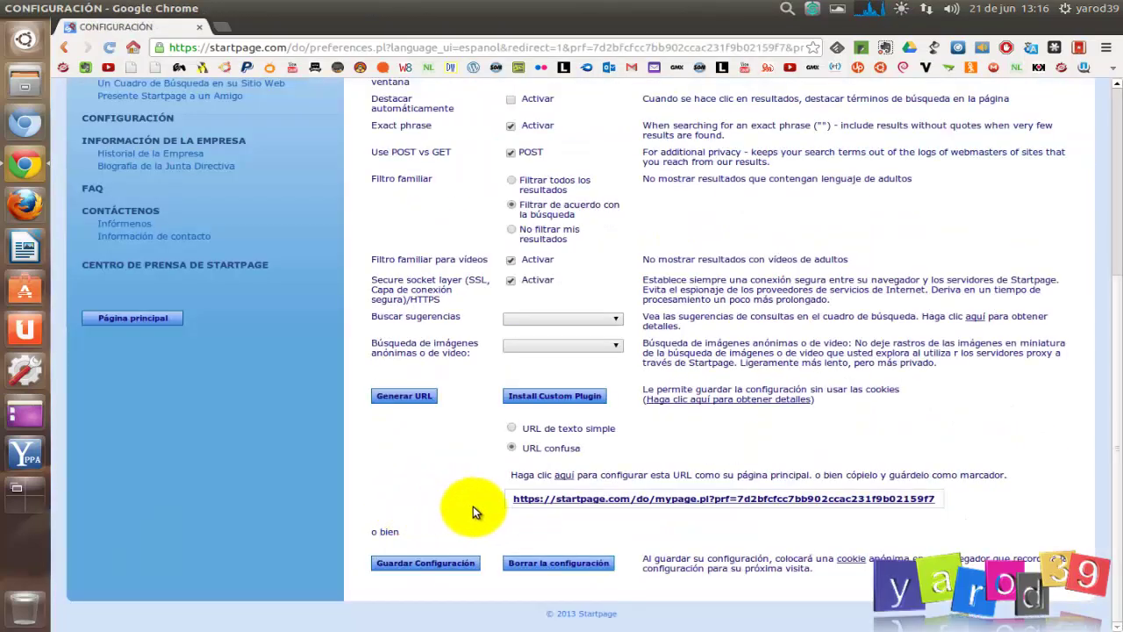
click(575, 499)
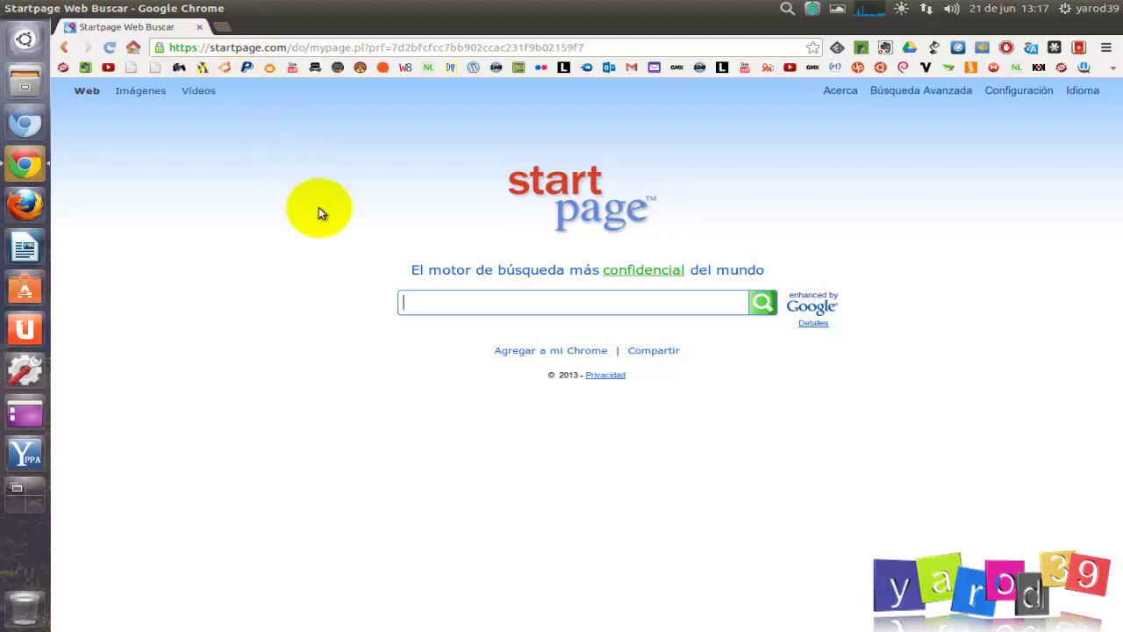
Install the HTTPS version of Startpage in Spanish as a browser search engine, keeping the suggested name, keyword and URL.
click(419, 303)
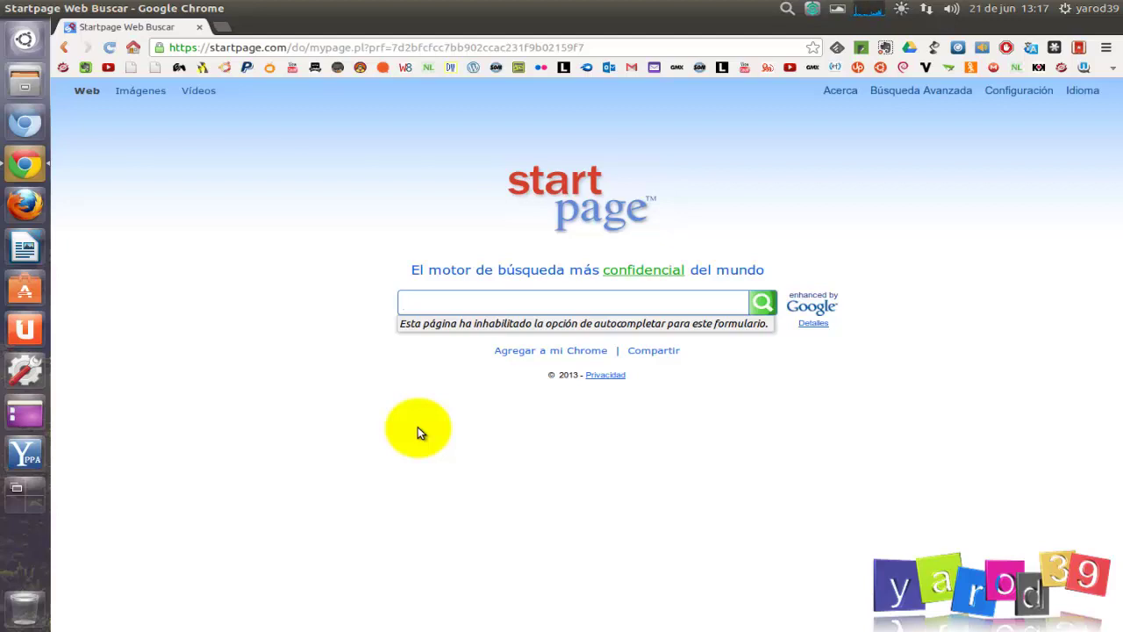
click(546, 354)
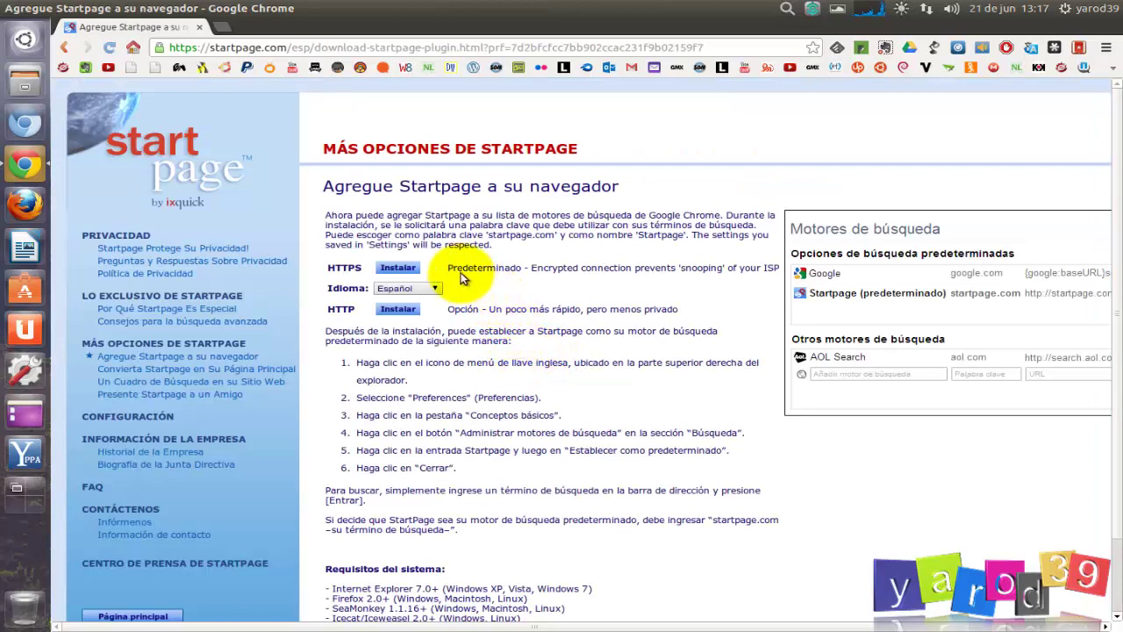
click(400, 269)
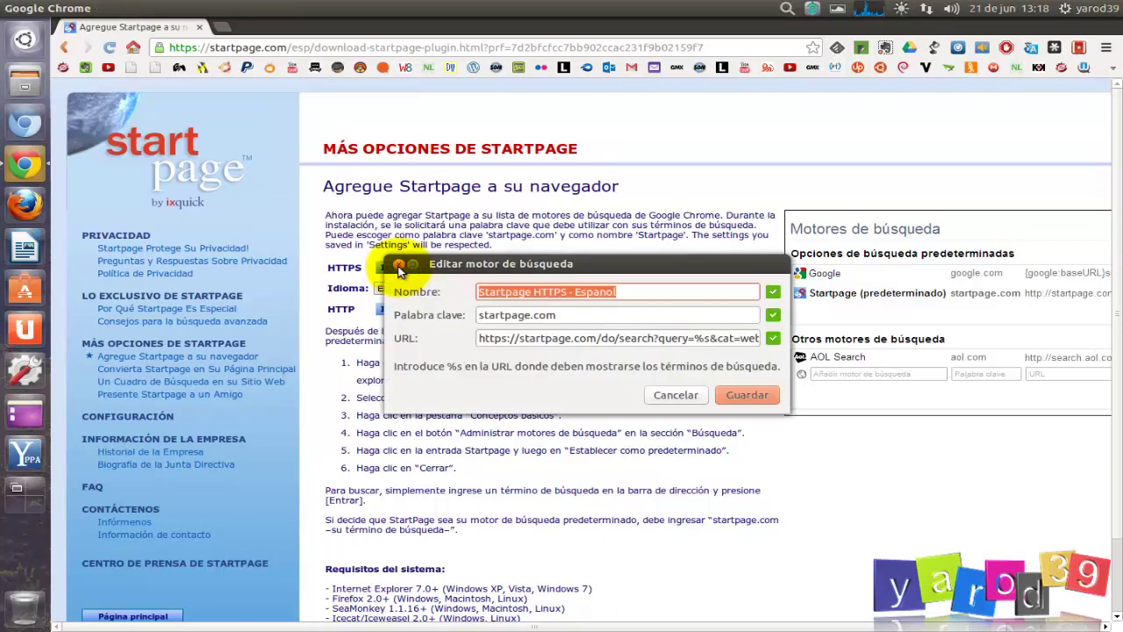
click(742, 395)
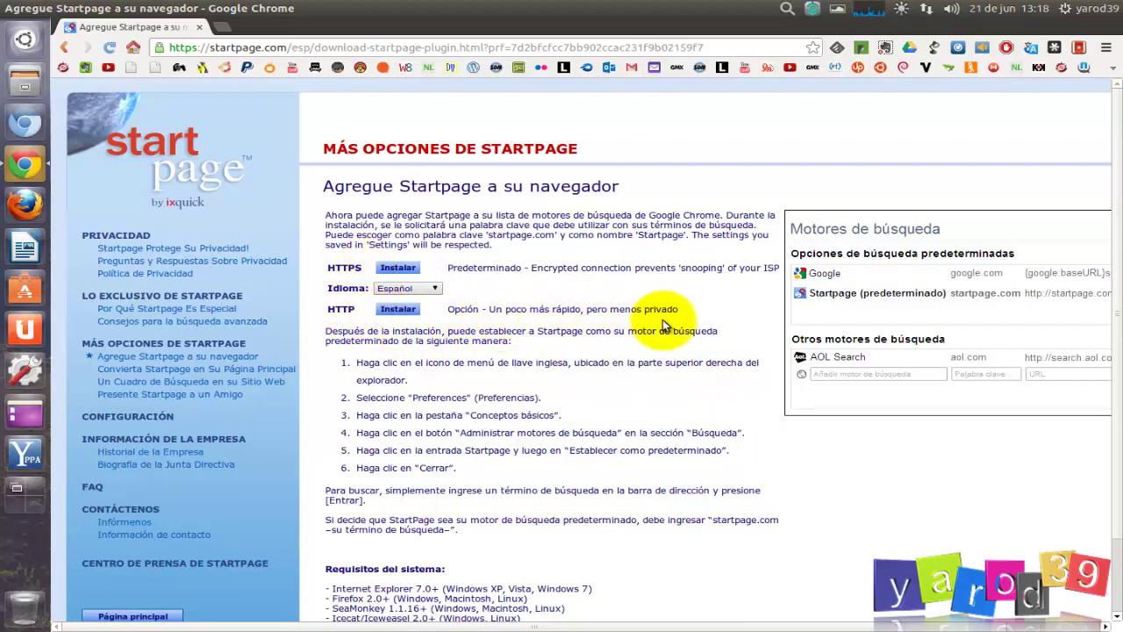
scroll(456, 351, down, 2)
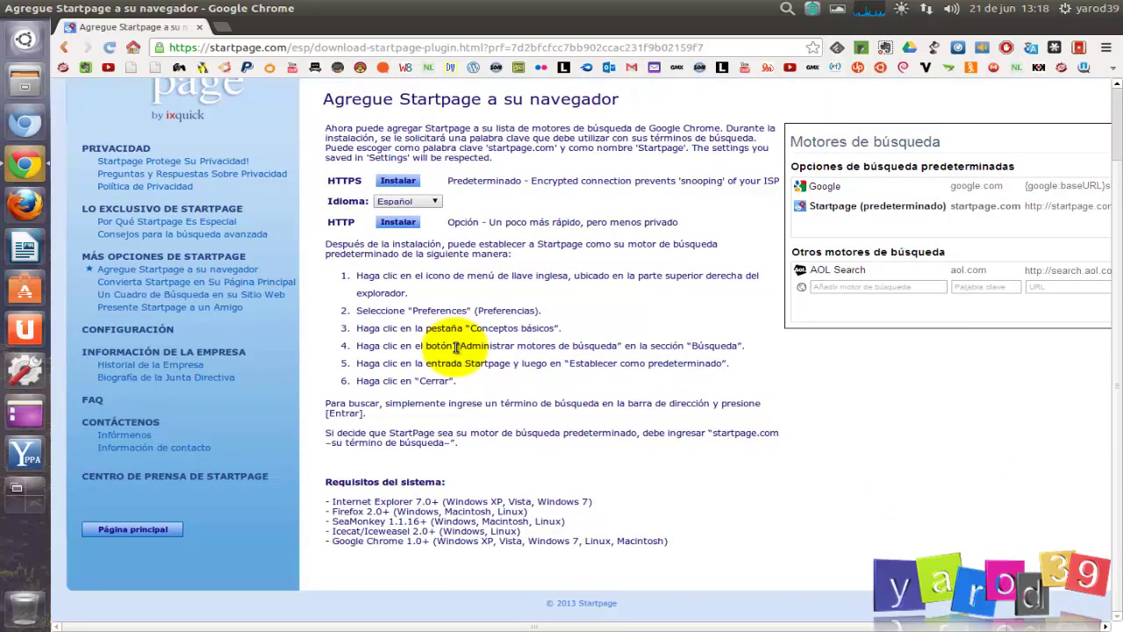
scroll(455, 347, up, 2)
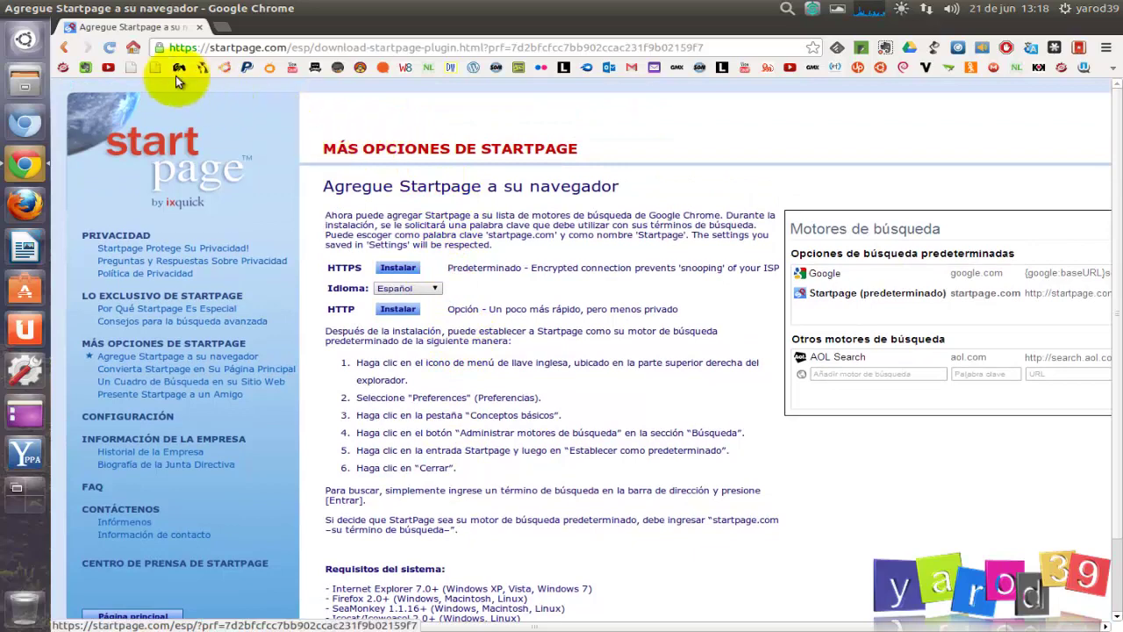
Go back to the Google results for "startpage" and reopen the Startpage site.
click(134, 49)
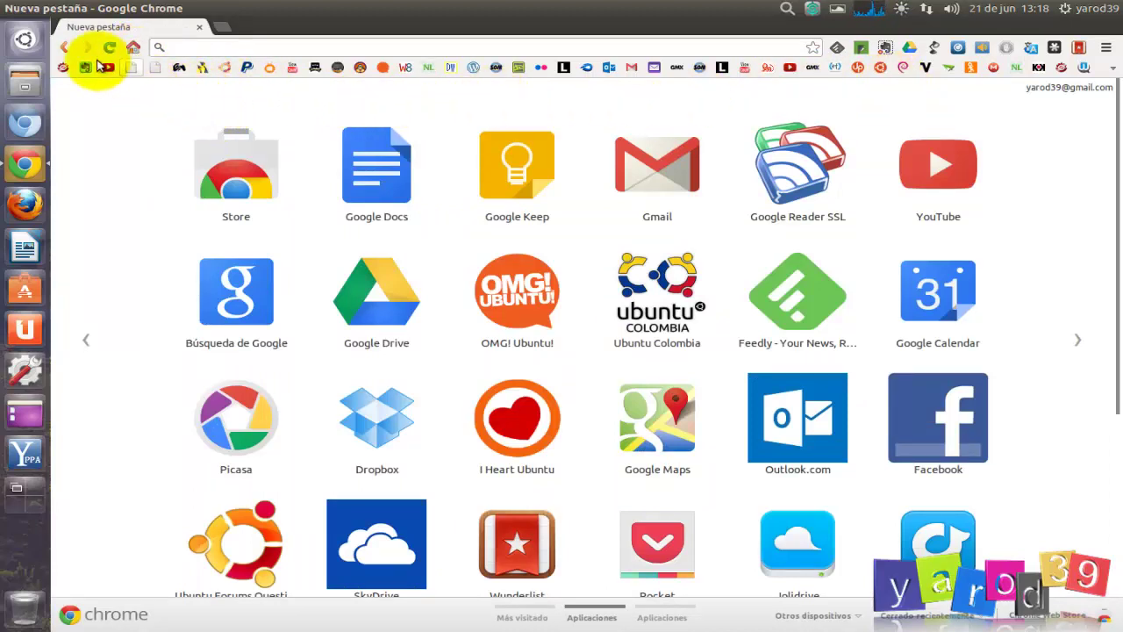
click(67, 49)
click(66, 49)
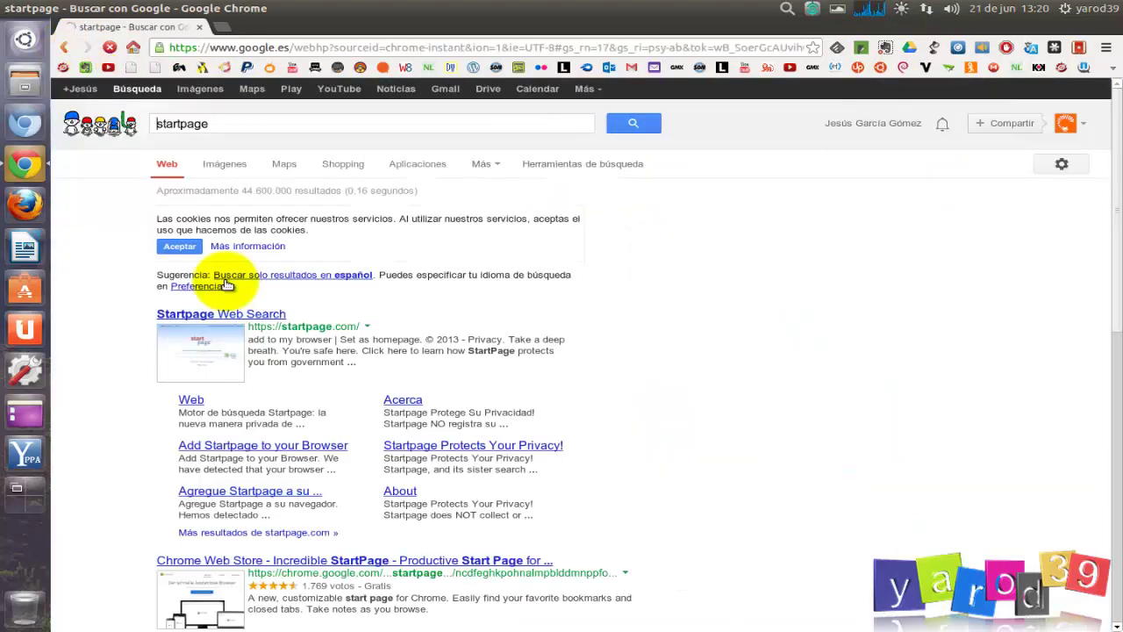
click(226, 315)
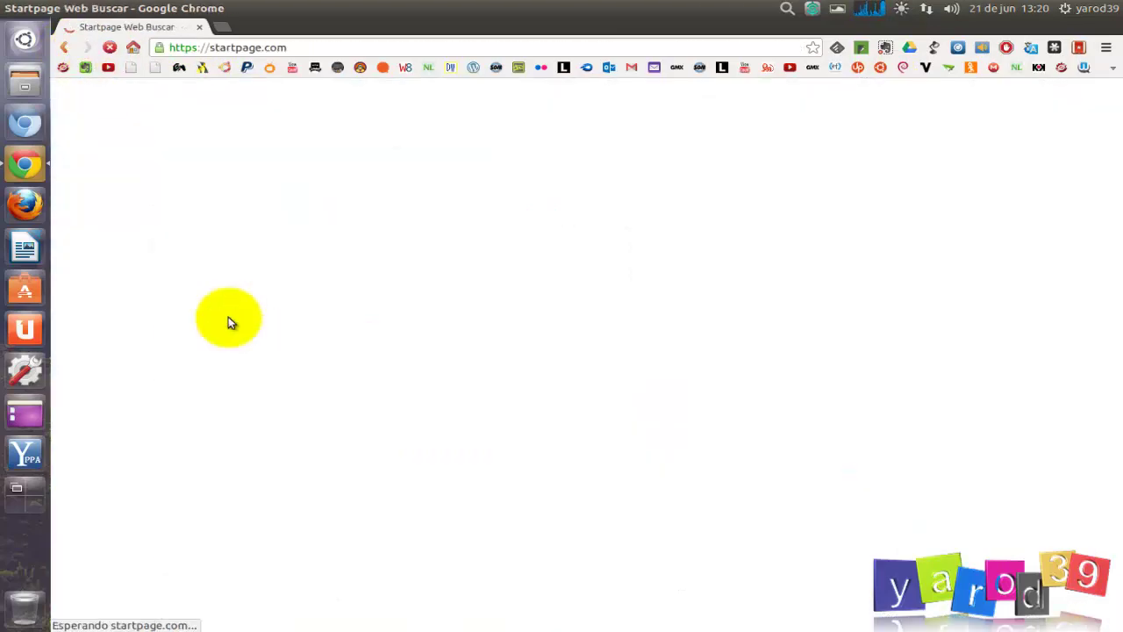
Set Startpage HTTPS - Espanol as the browser's default search engine and close the settings page.
click(218, 49)
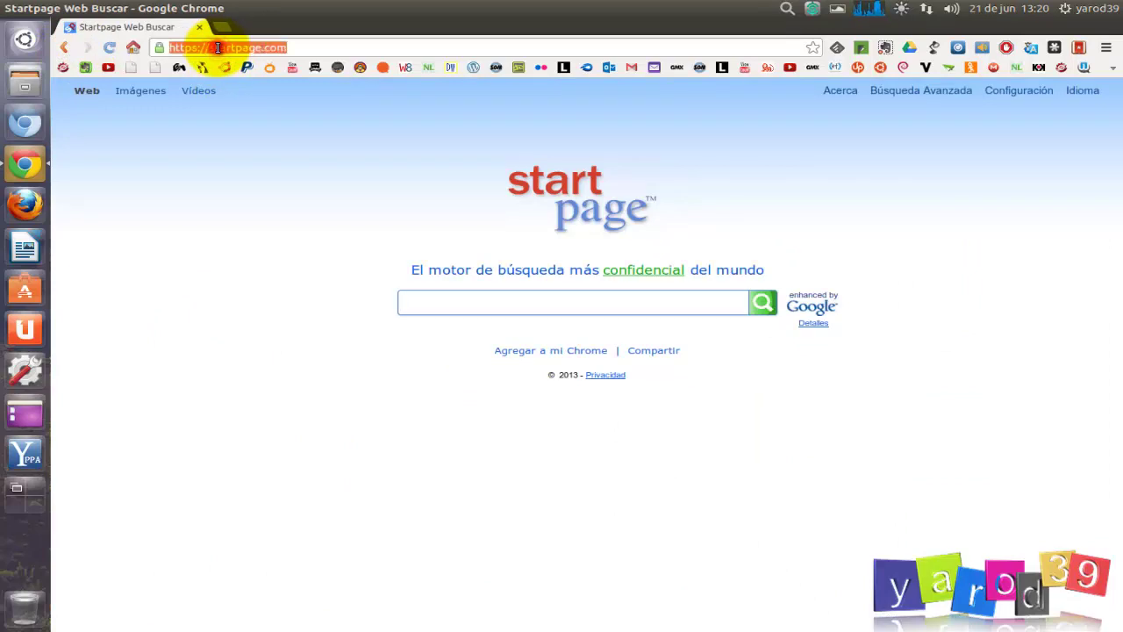
right_click(218, 50)
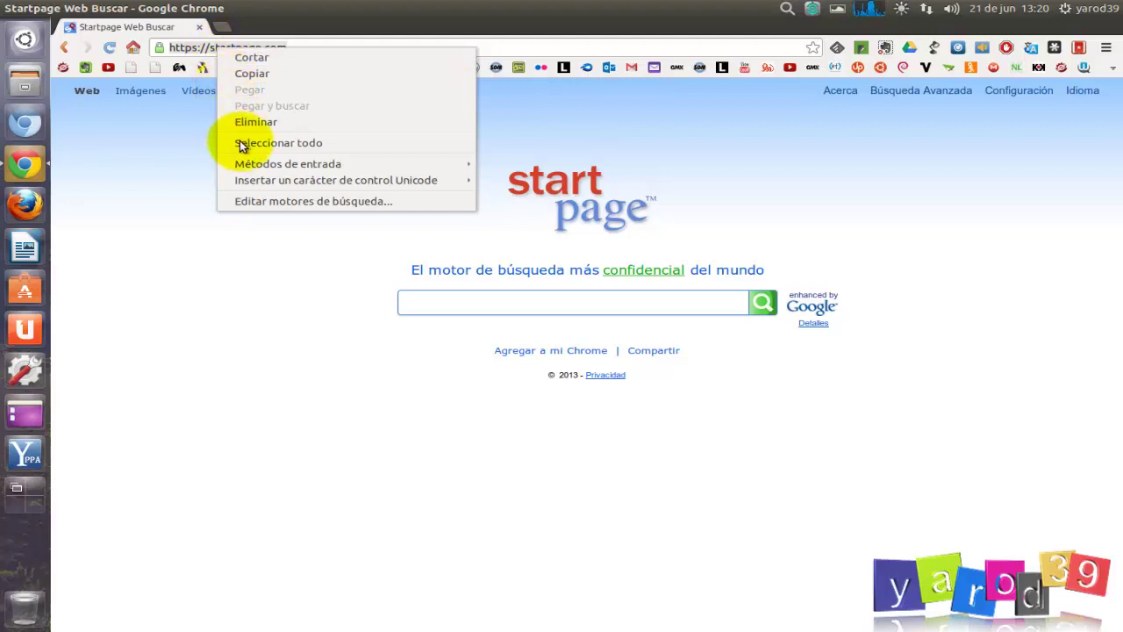
click(258, 199)
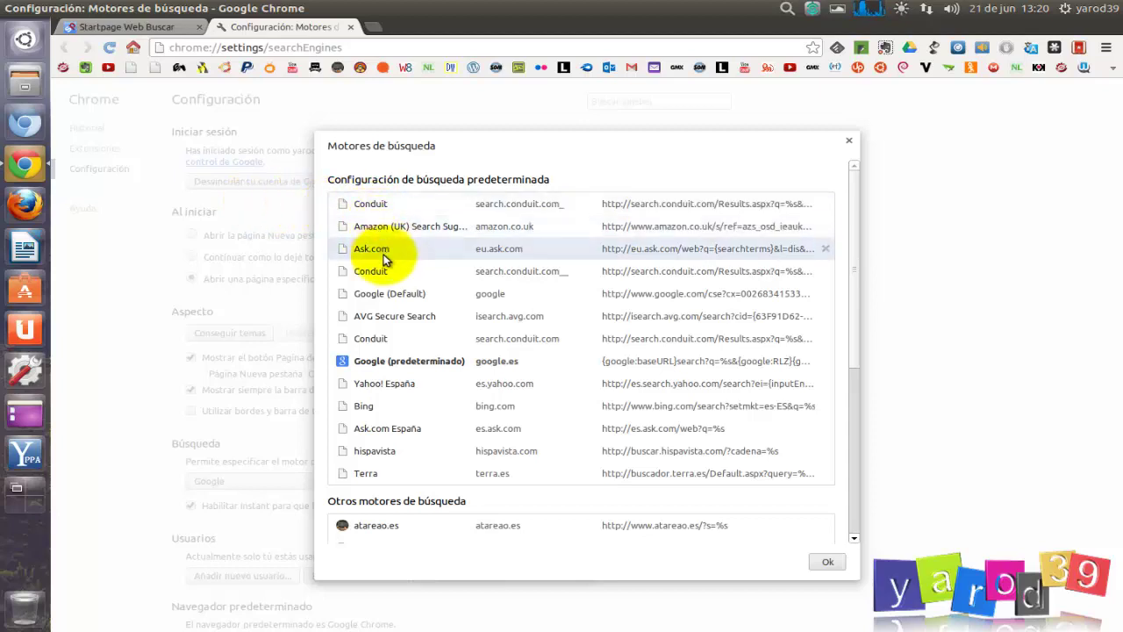
scroll(382, 320, down, 3)
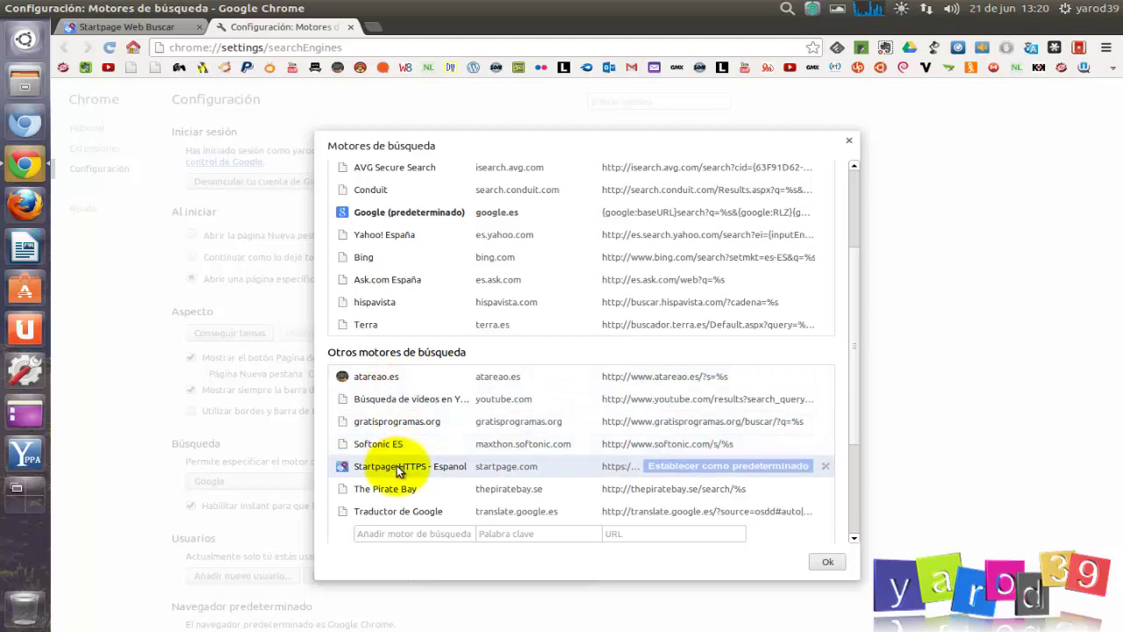
click(710, 466)
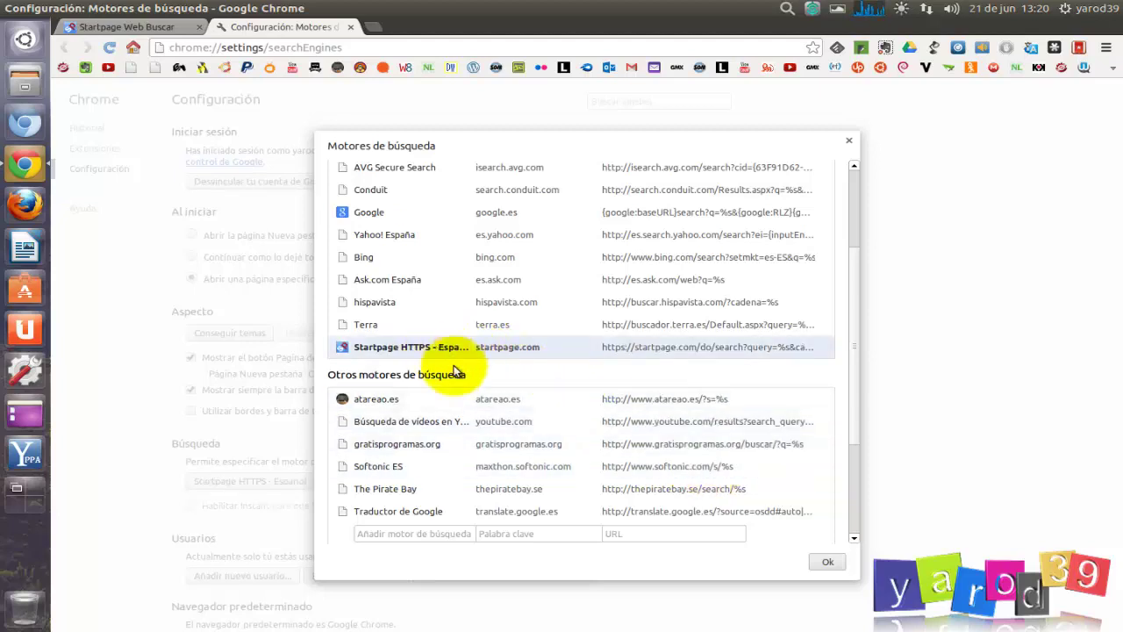
click(825, 564)
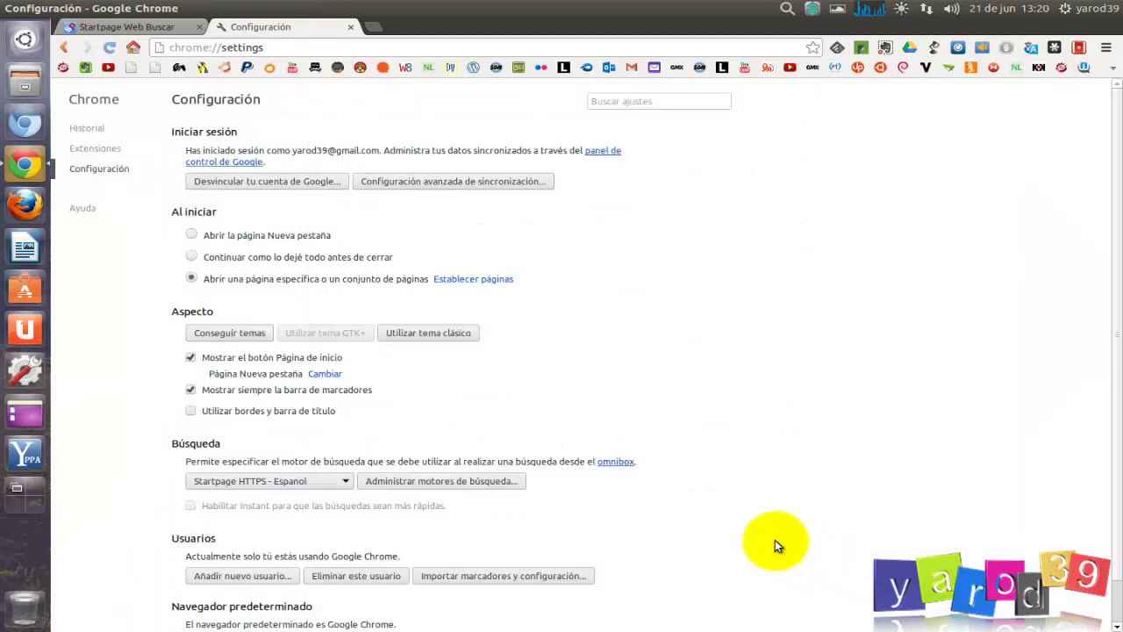
click(350, 29)
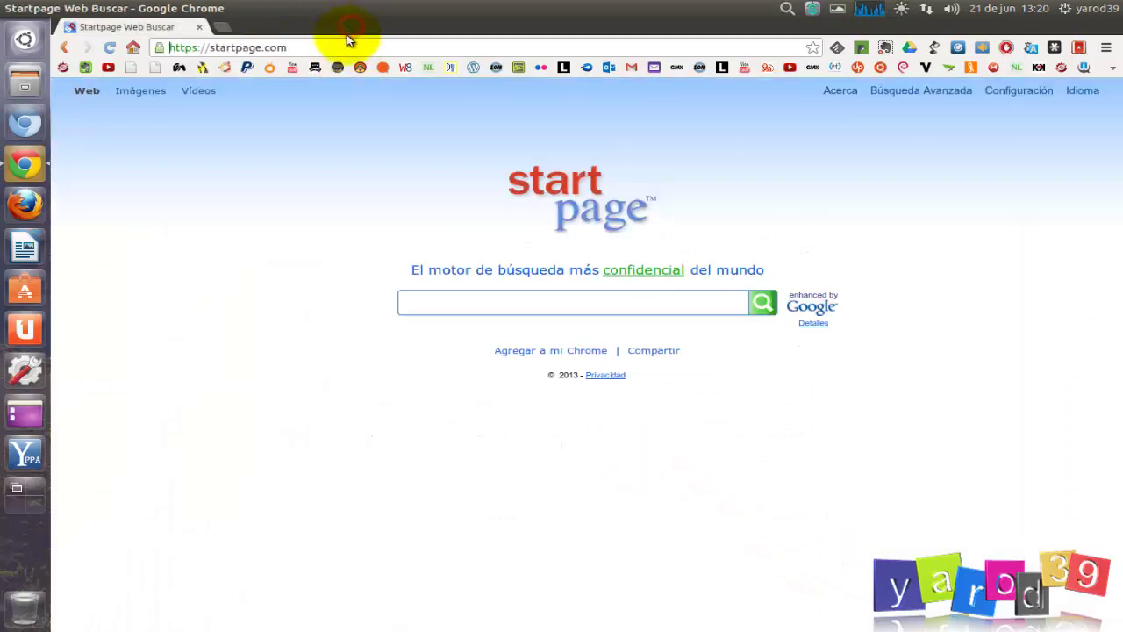
Open a blank new tab page, search for "ubuntu" with the default search engine and look through the first page of results.
click(132, 48)
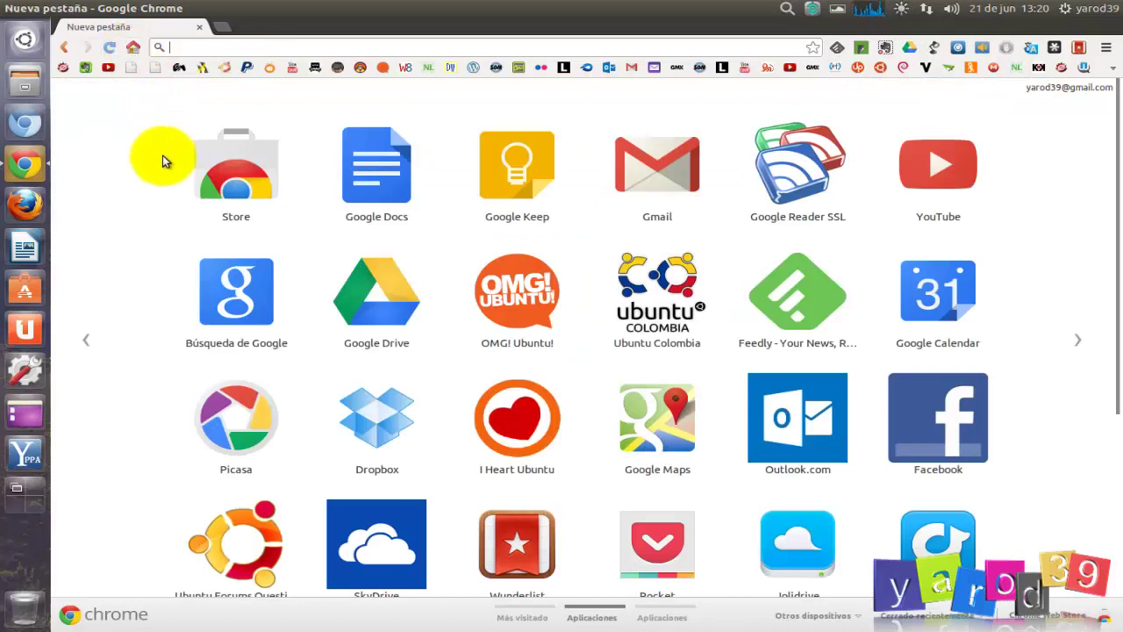
text(ubun)
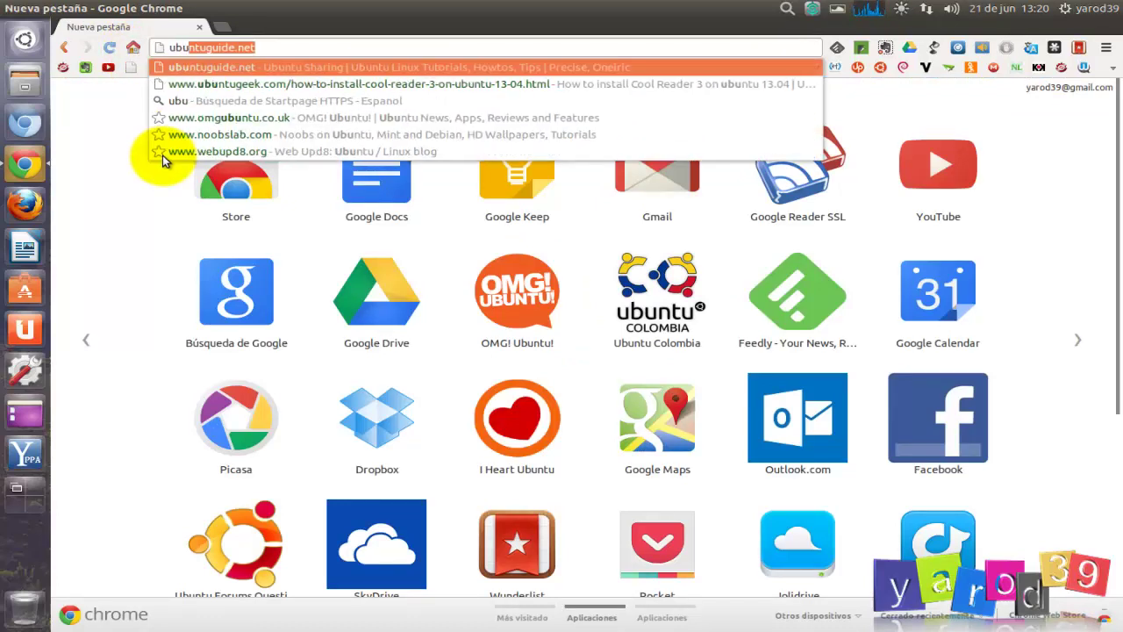
text(tu)
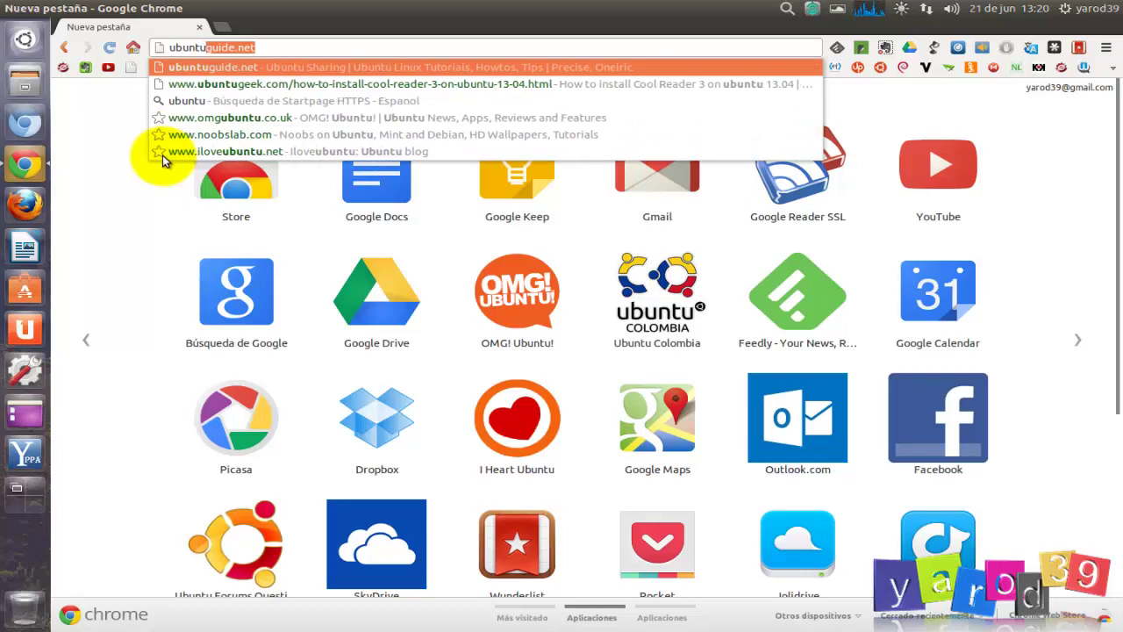
key(Delete)
key(Return)
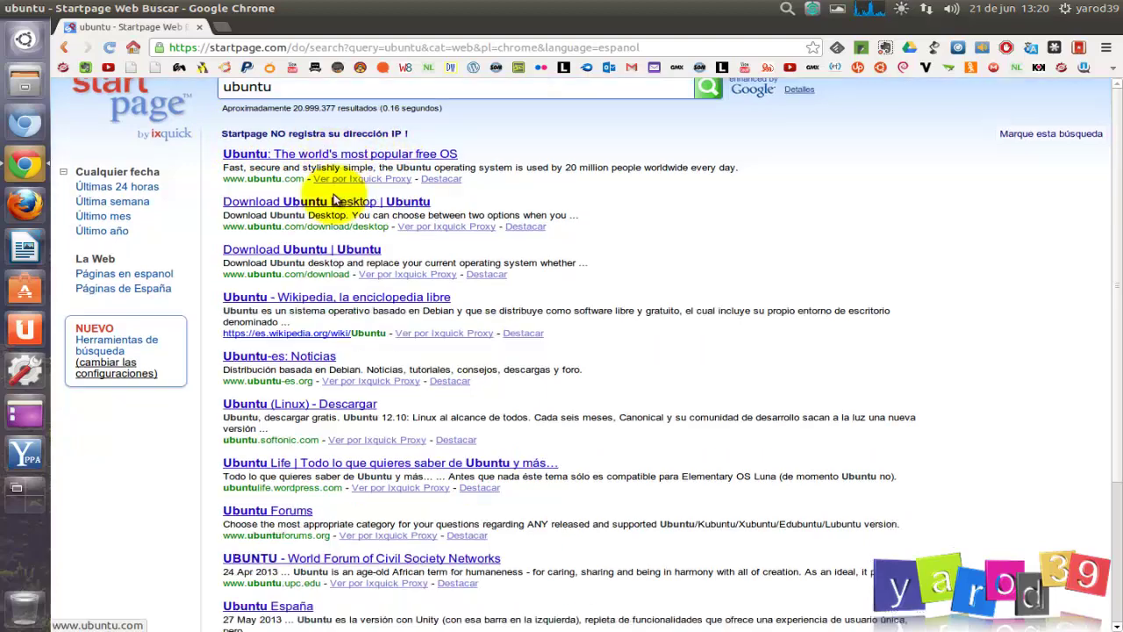
scroll(333, 200, down, 4)
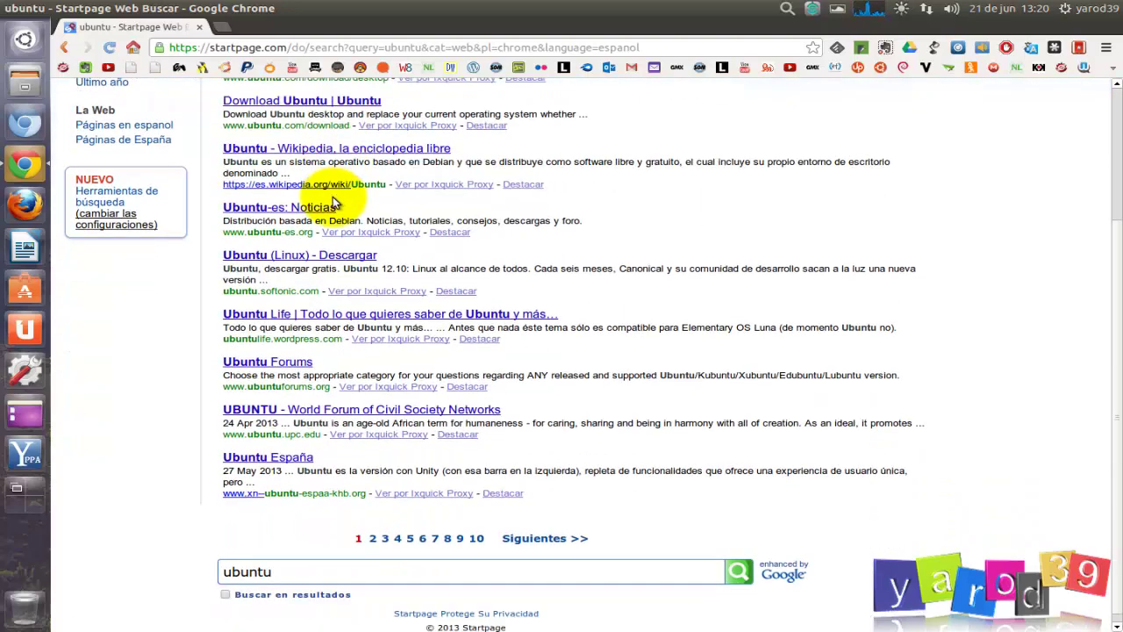
scroll(335, 201, up, 4)
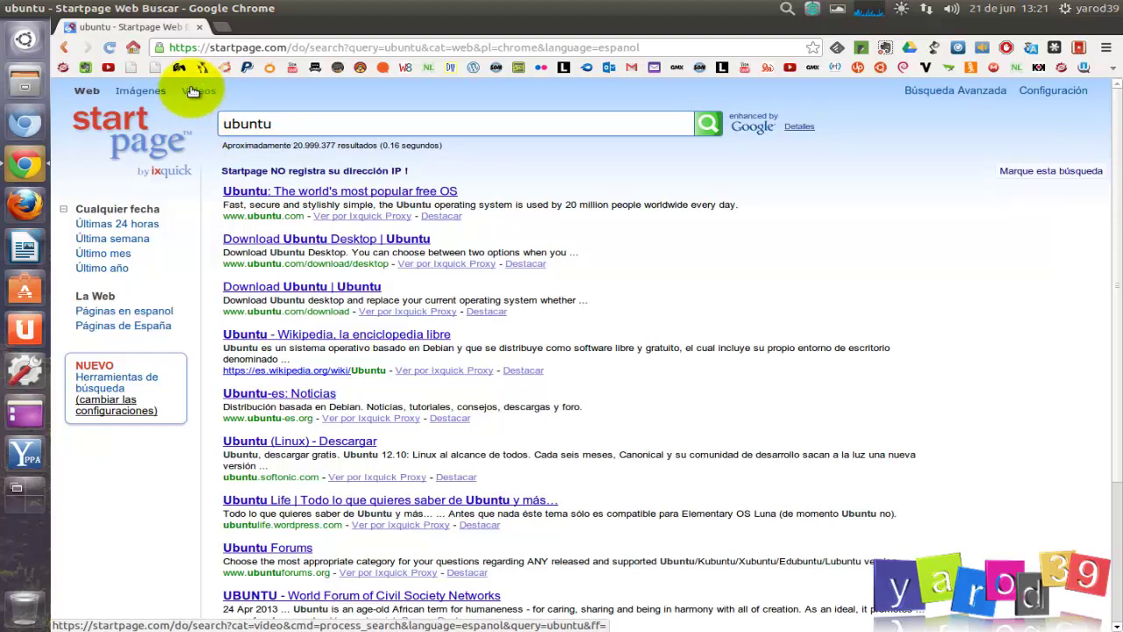
Search for "duckduckgo" with the default search engine and open the official DuckDuckGo site from the results.
double_click(292, 124)
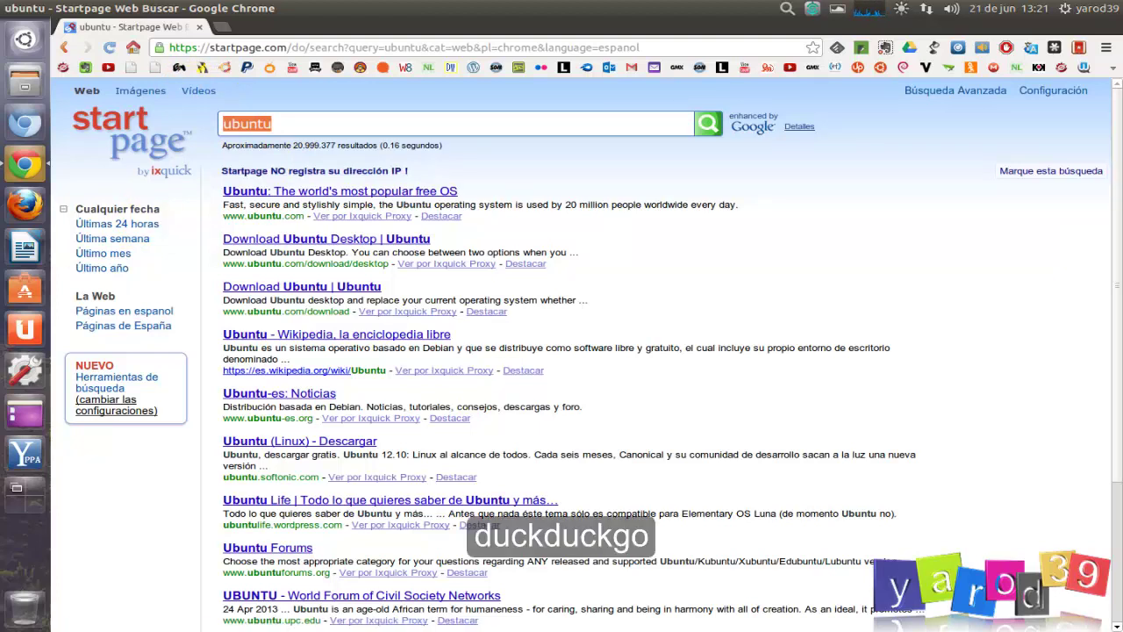
click(254, 48)
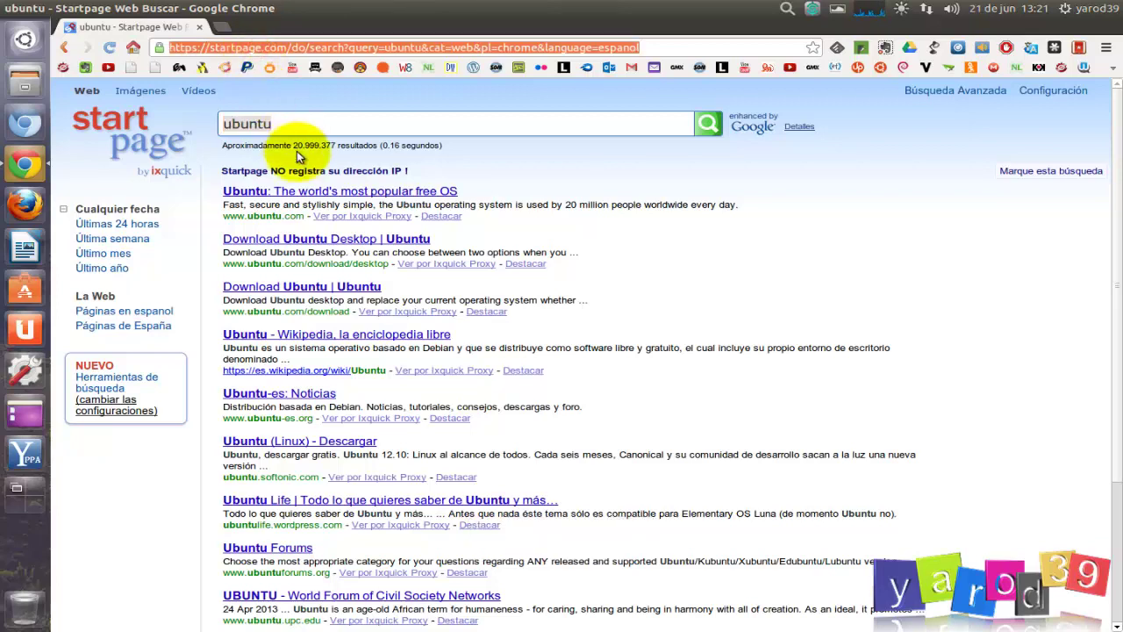
text(duck)
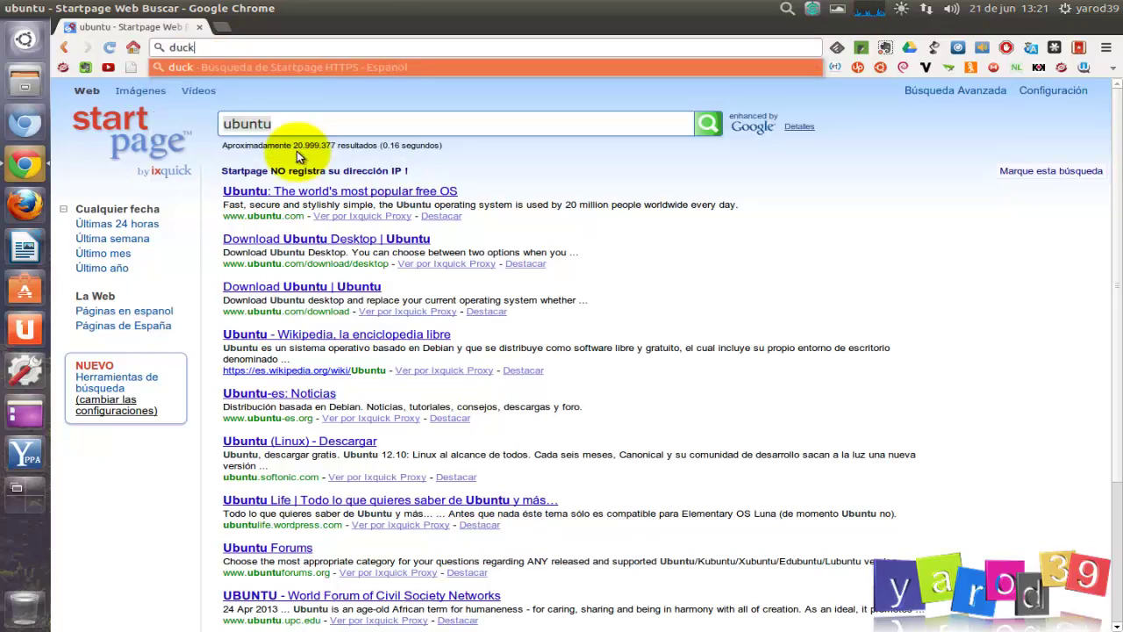
text(duck)
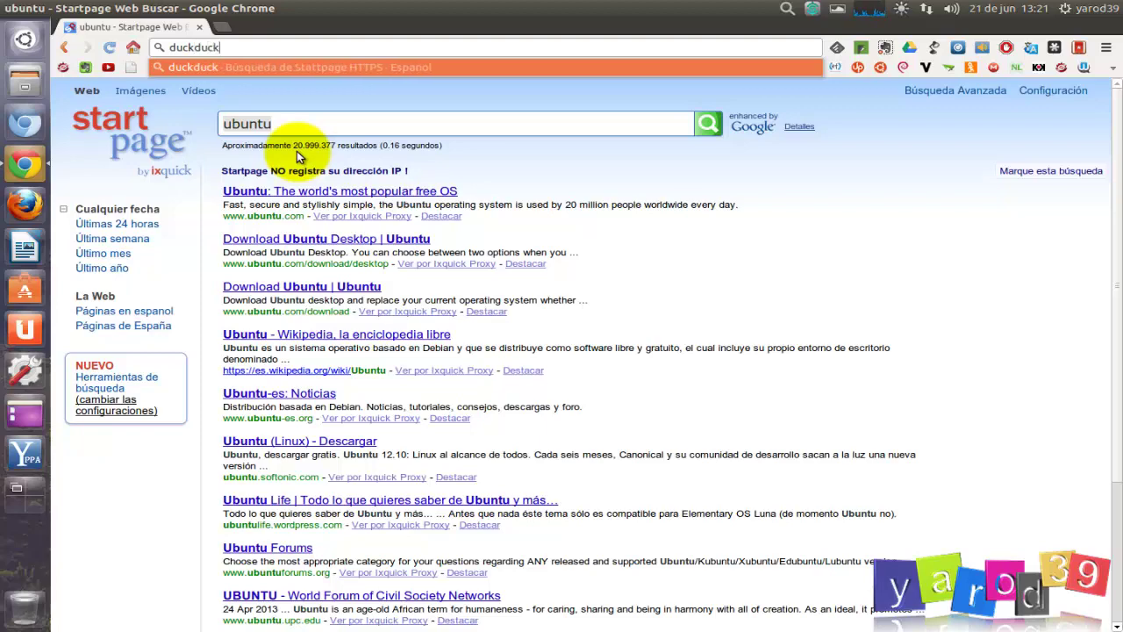
text(go)
key(Return)
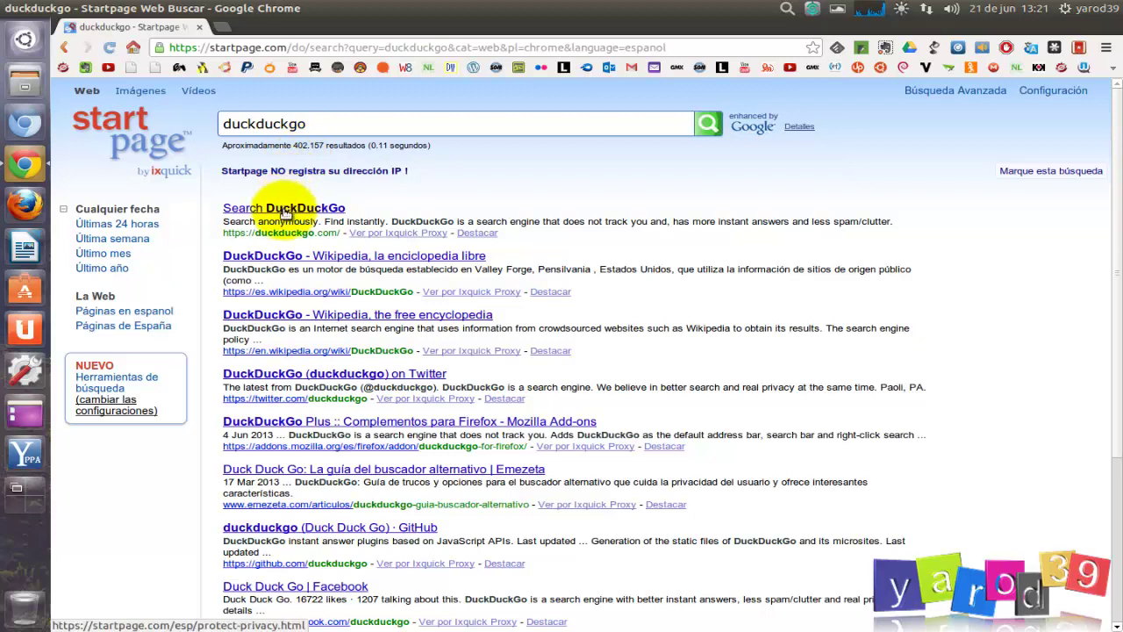
click(285, 213)
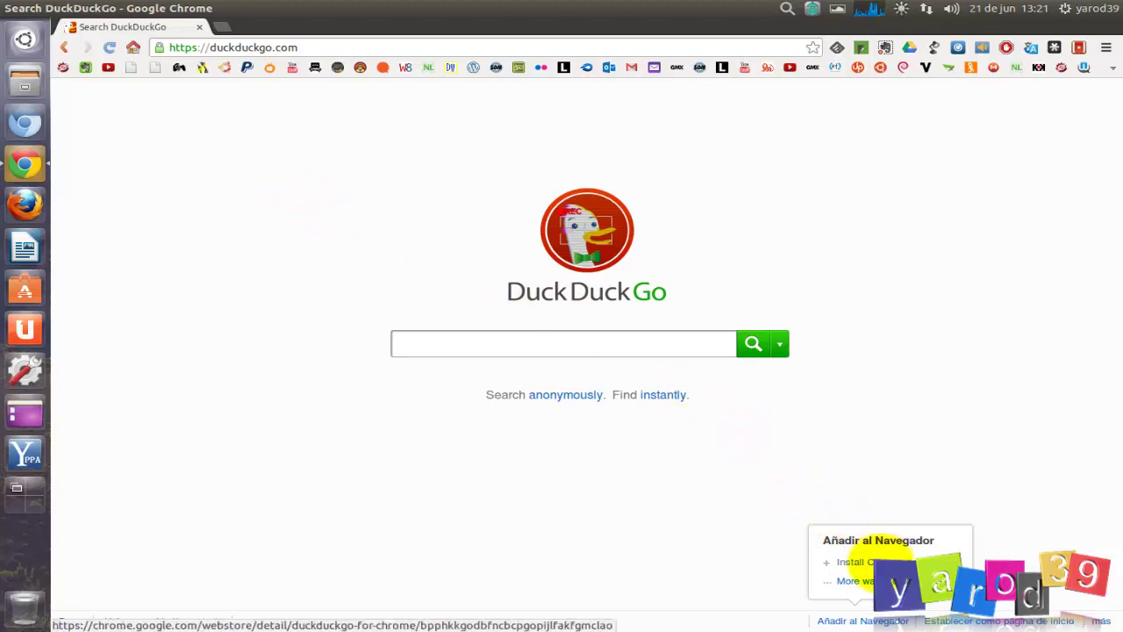
Install the DuckDuckGo for Chrome extension from the Chrome Web Store and close the store page.
click(864, 562)
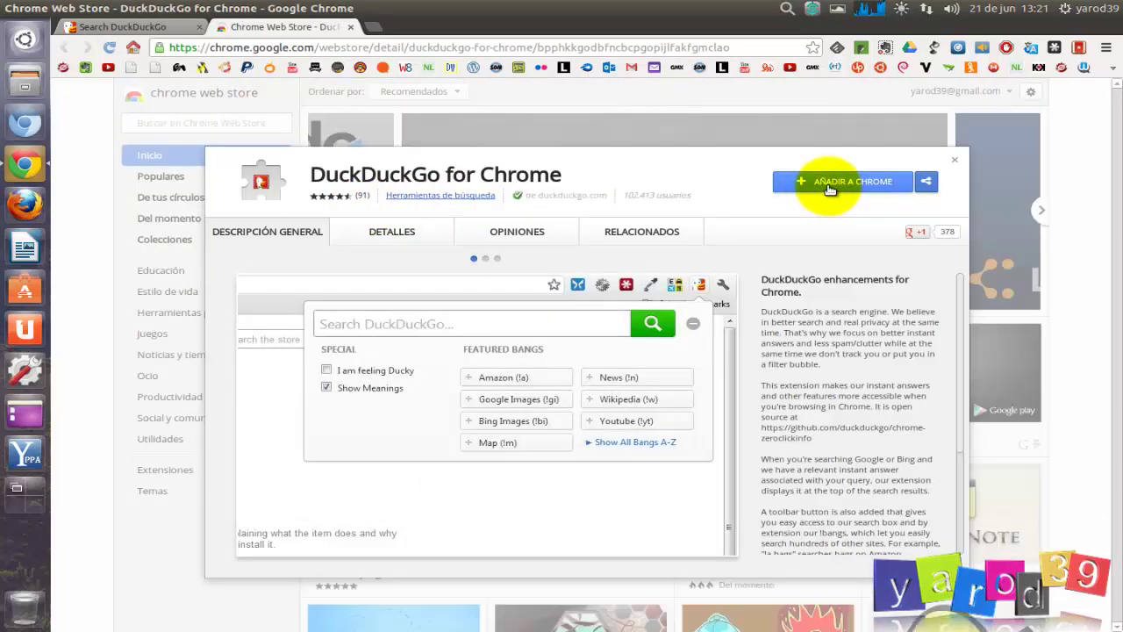
click(830, 186)
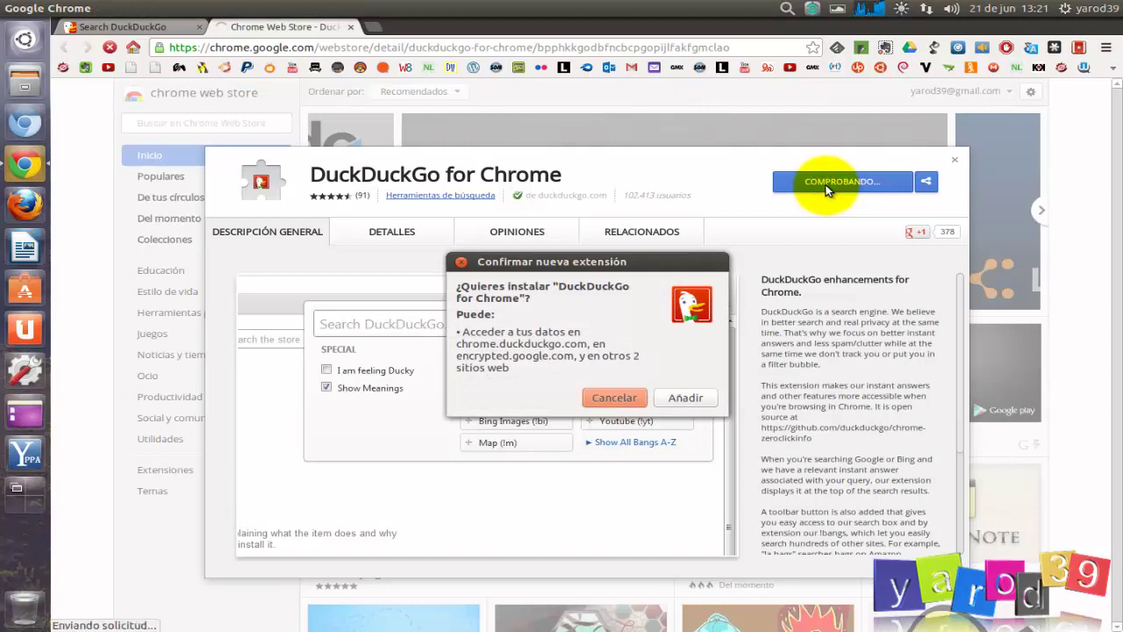
click(694, 403)
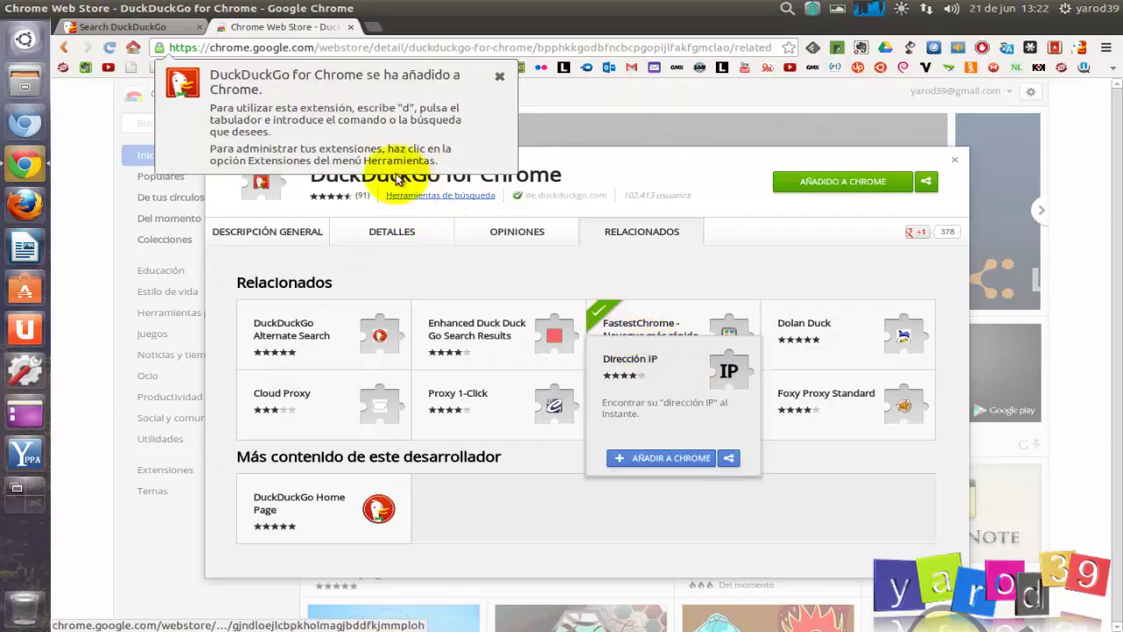
click(349, 29)
click(349, 29)
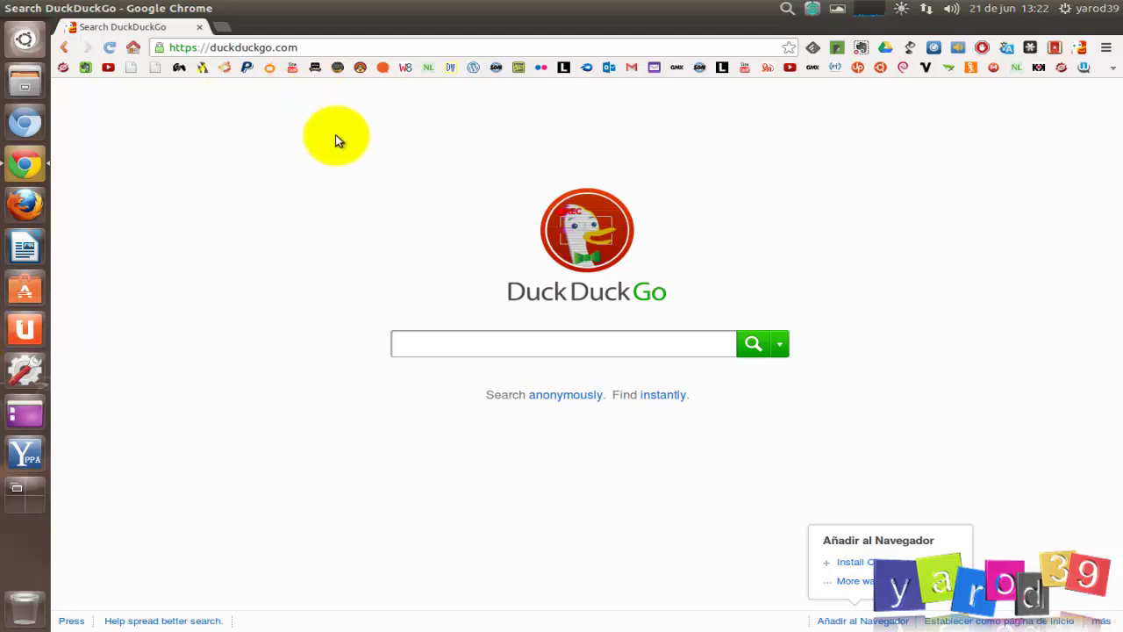
Run a DuckDuckGo search for "\" and open the search engine's settings page from the results.
text(\)
key(Return)
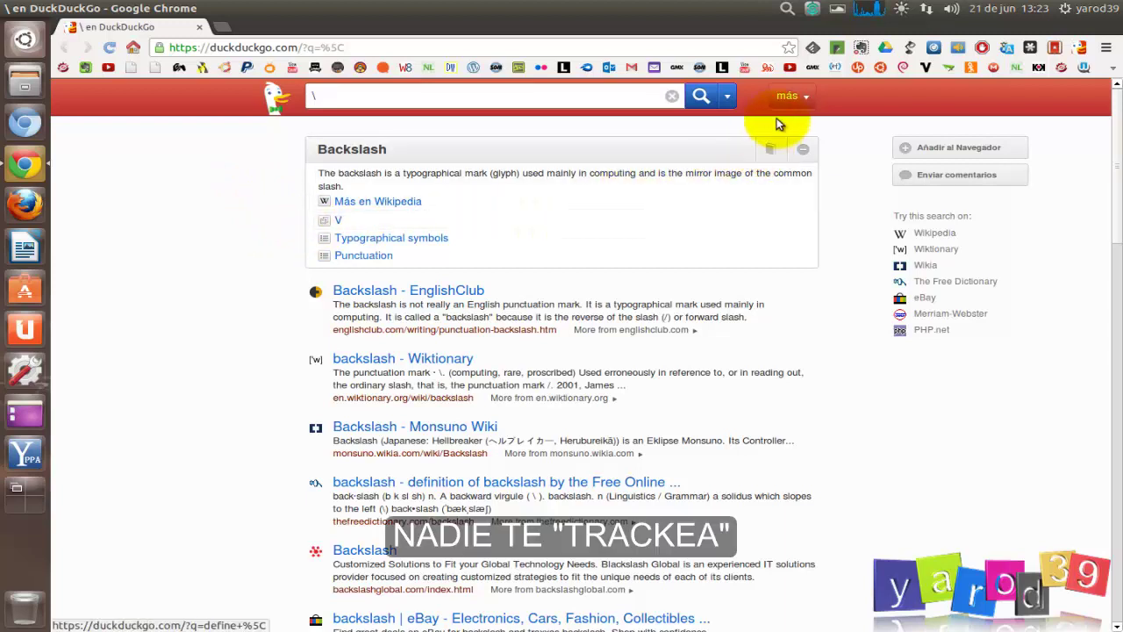
click(807, 99)
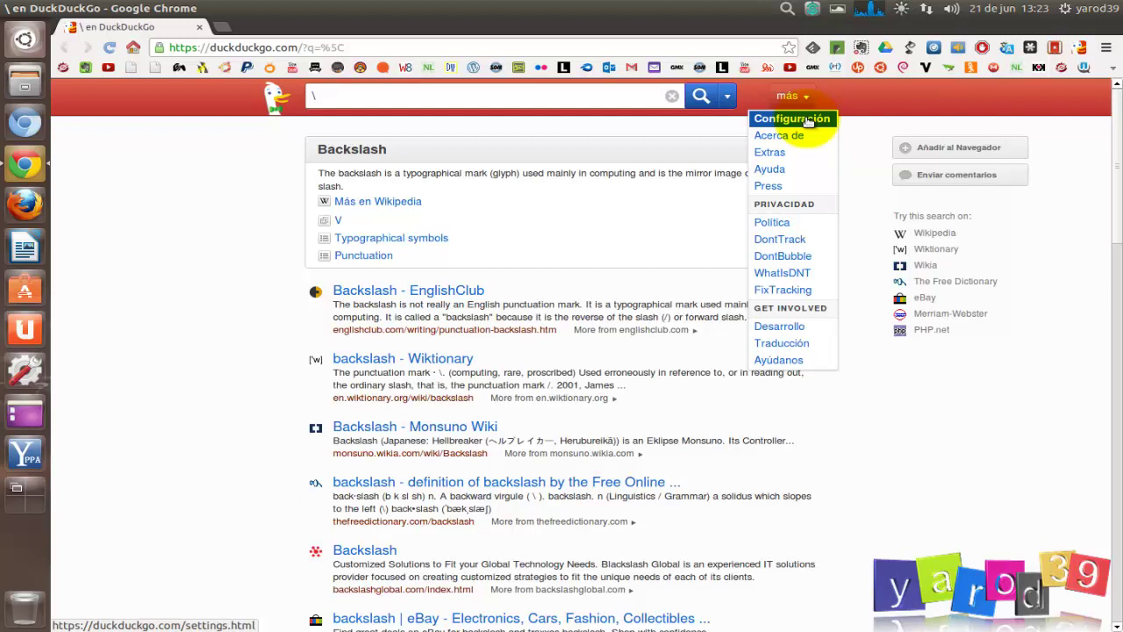
click(808, 120)
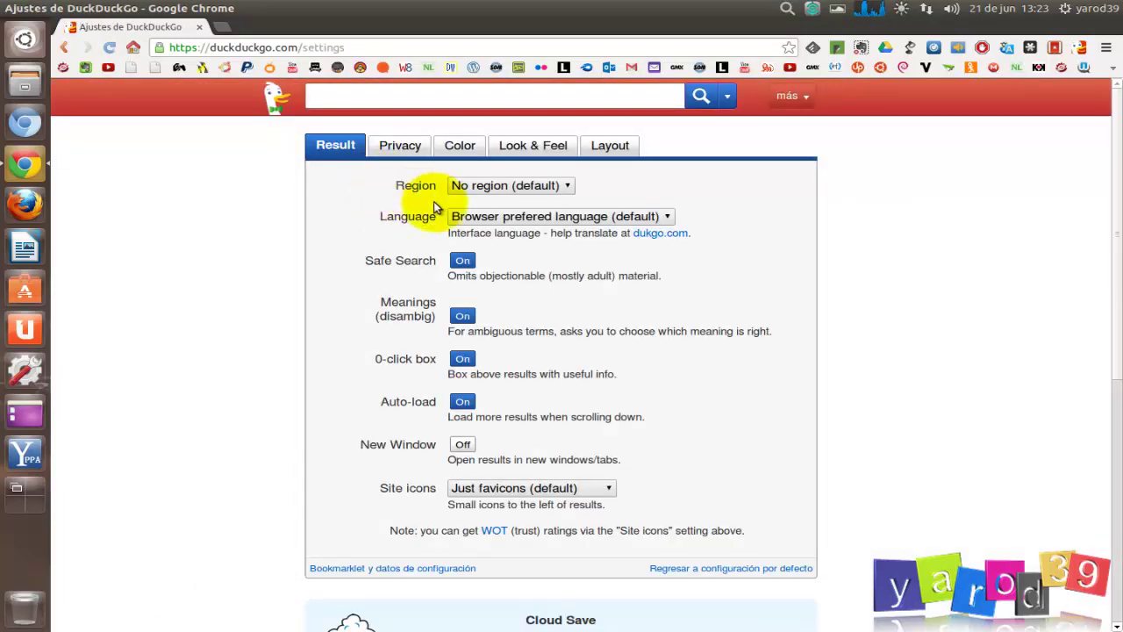
Set the DuckDuckGo region to Spain and the interface language to Español de España.
click(569, 186)
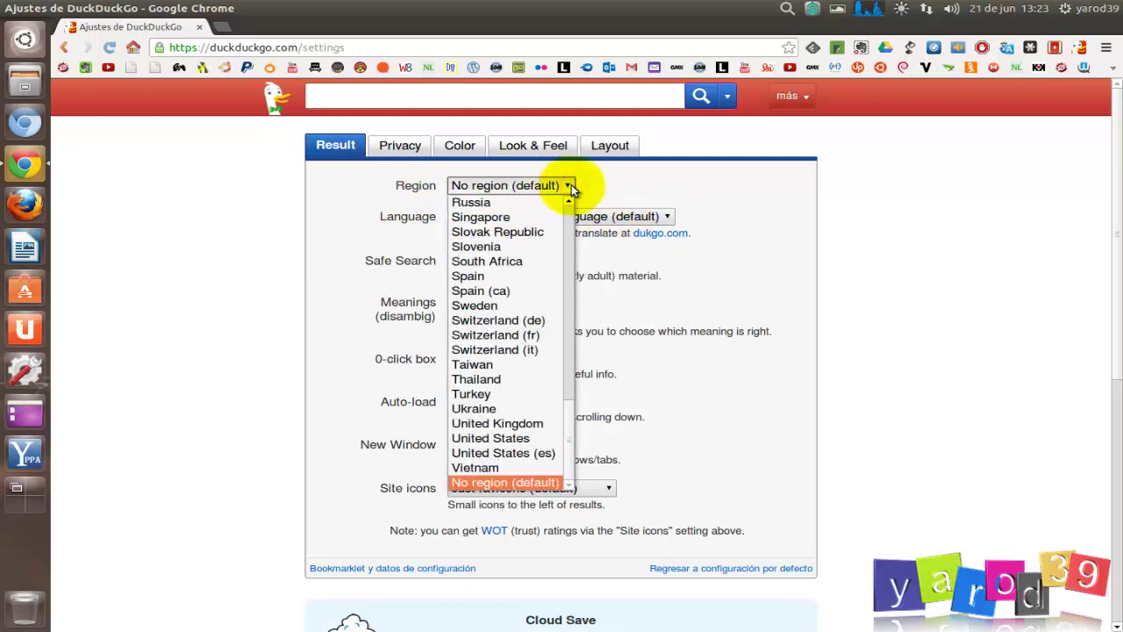
click(545, 277)
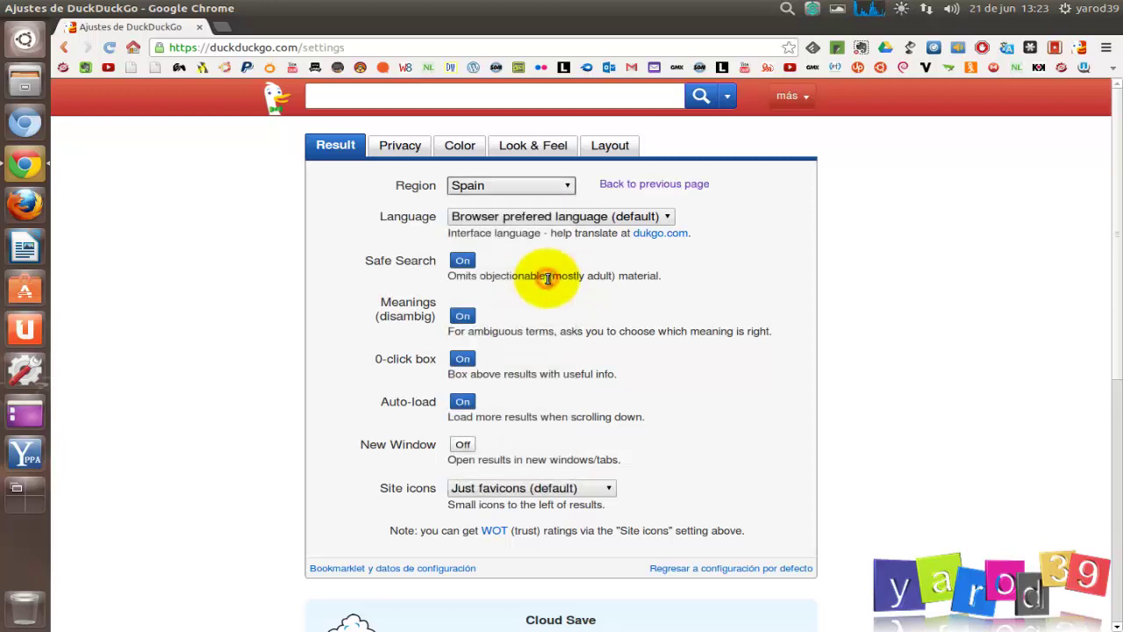
click(672, 219)
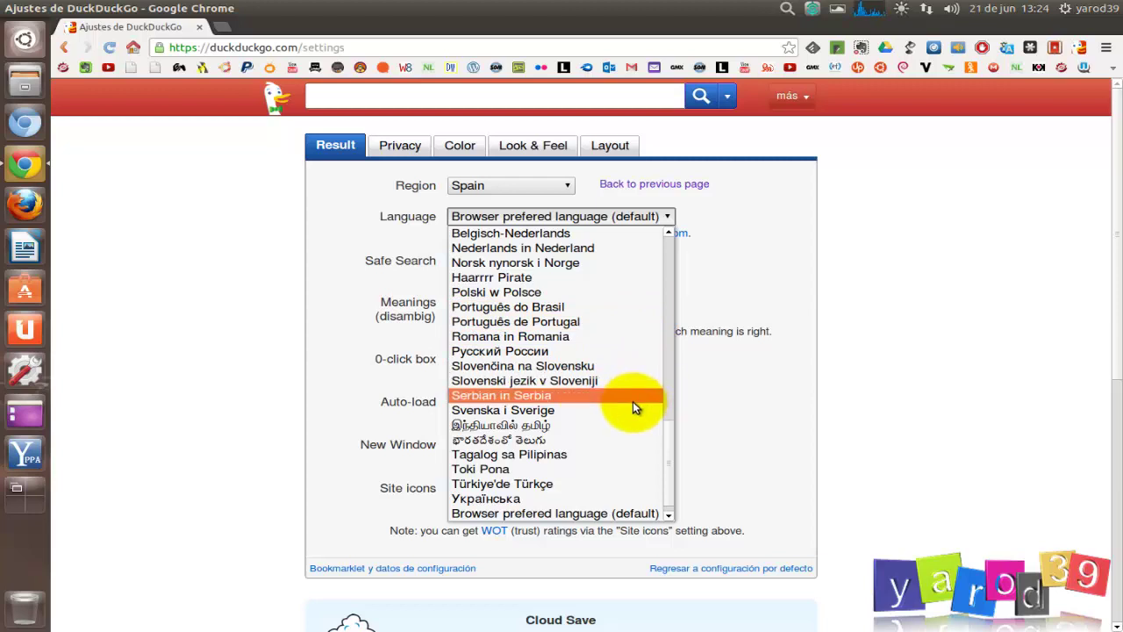
scroll(636, 406, up, 6)
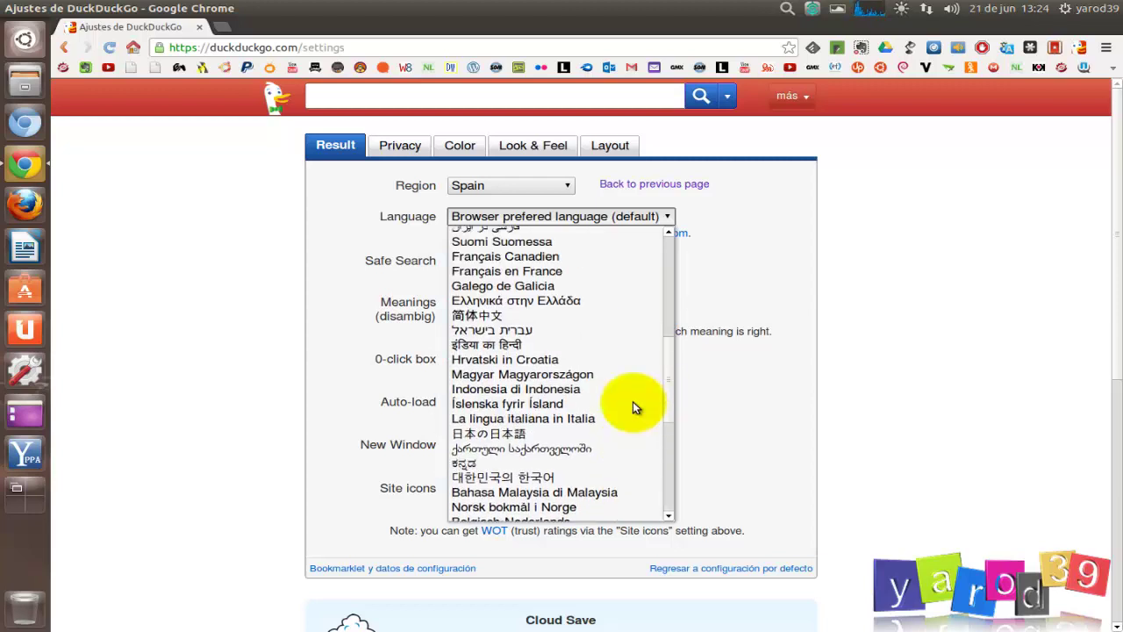
scroll(633, 401, up, 3)
scroll(632, 401, up, 2)
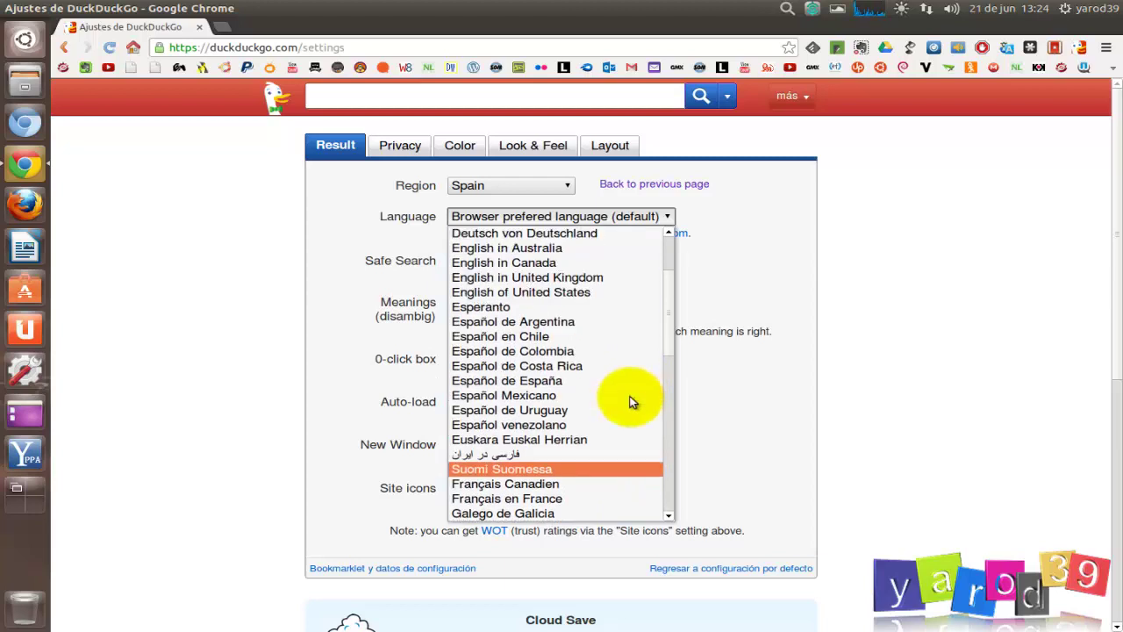
click(623, 383)
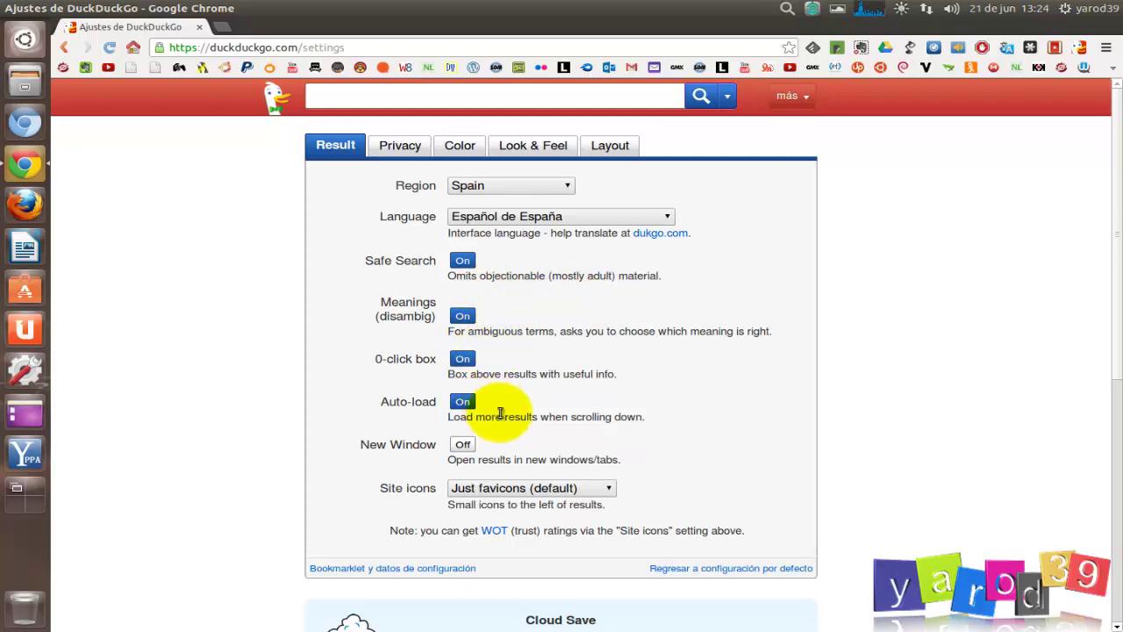
Check the site icons setting and the privacy settings, including the address bar query options, without changing them.
click(613, 490)
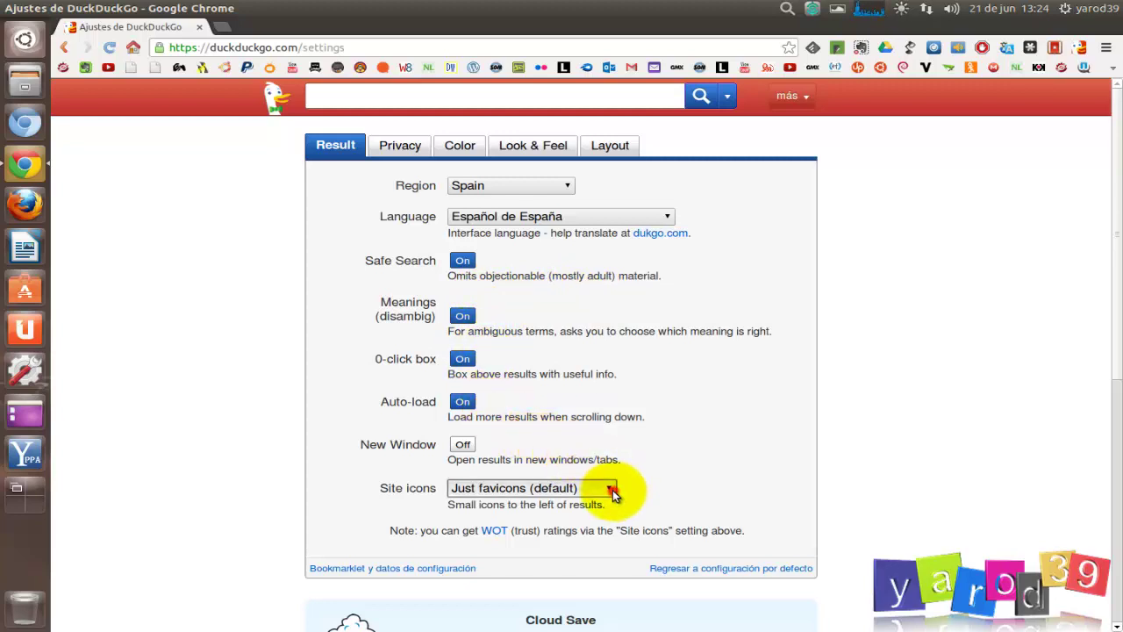
click(612, 490)
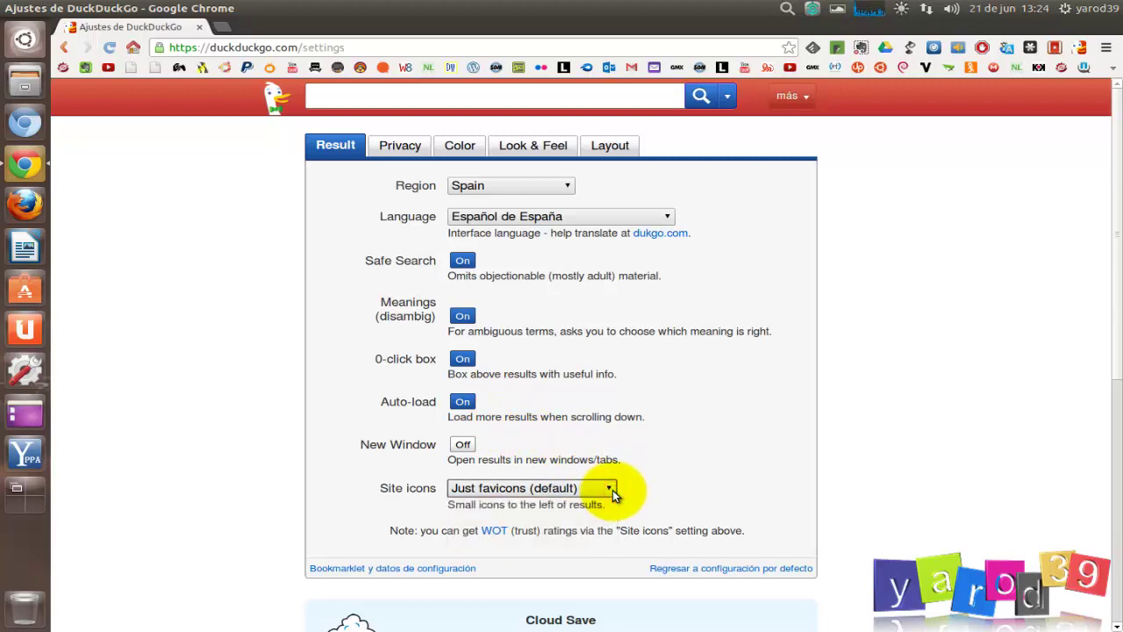
click(407, 151)
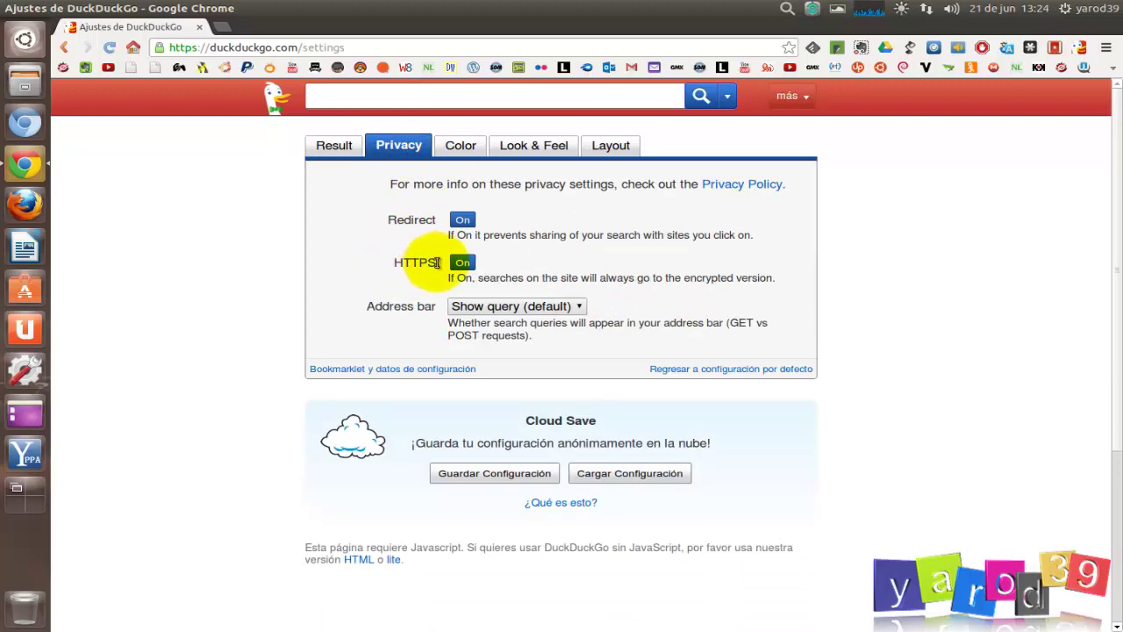
click(579, 306)
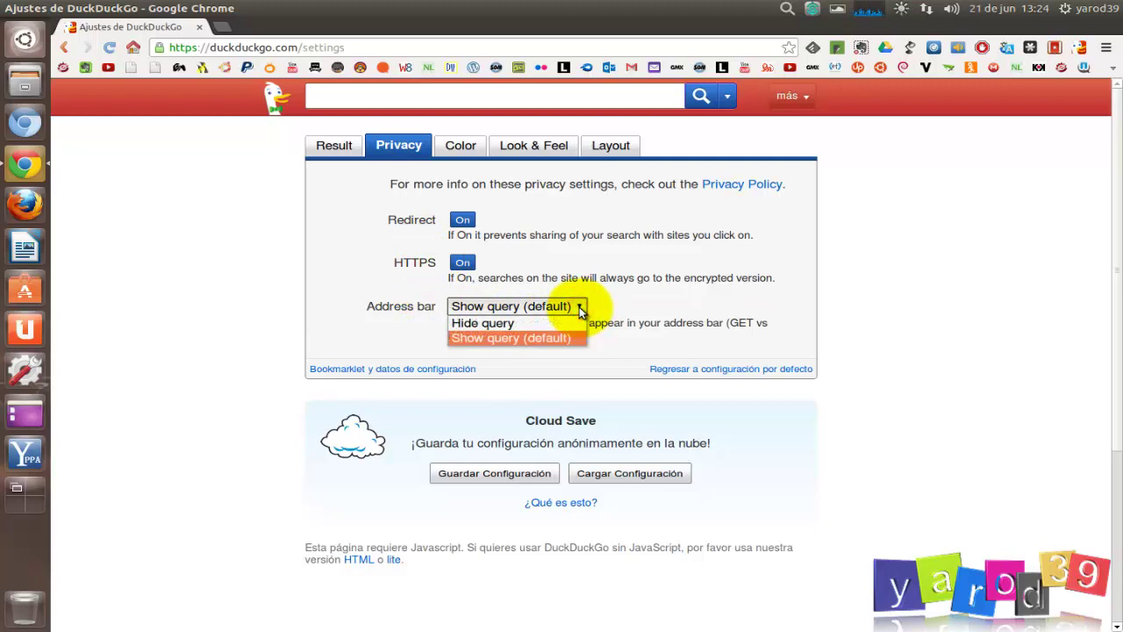
click(580, 306)
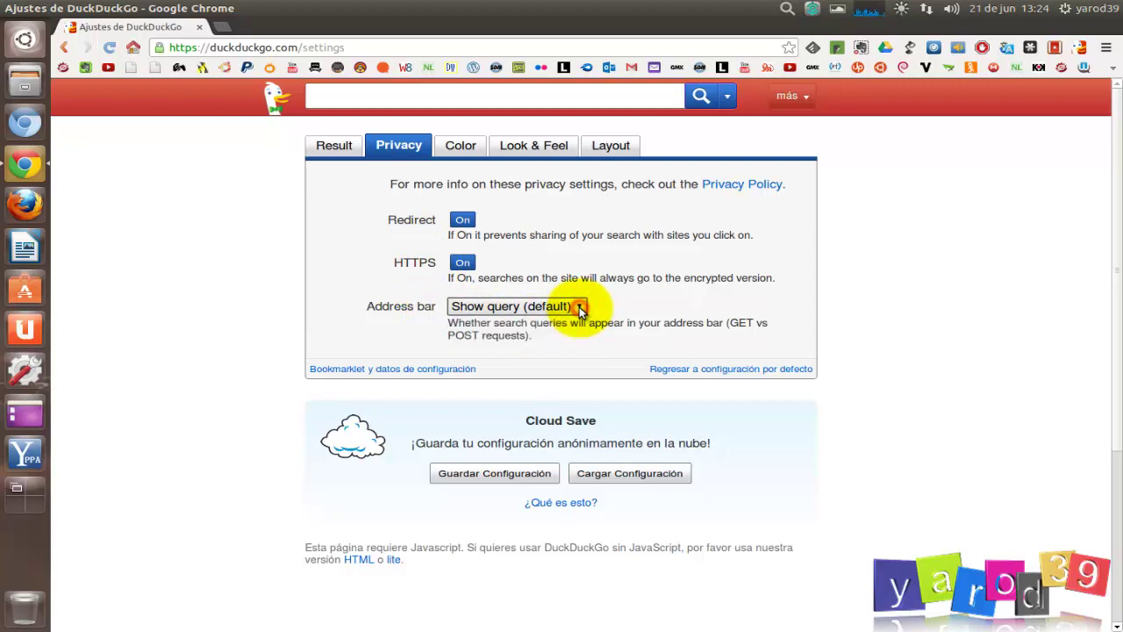
Change the DuckDuckGo header colour to Blue.
click(460, 146)
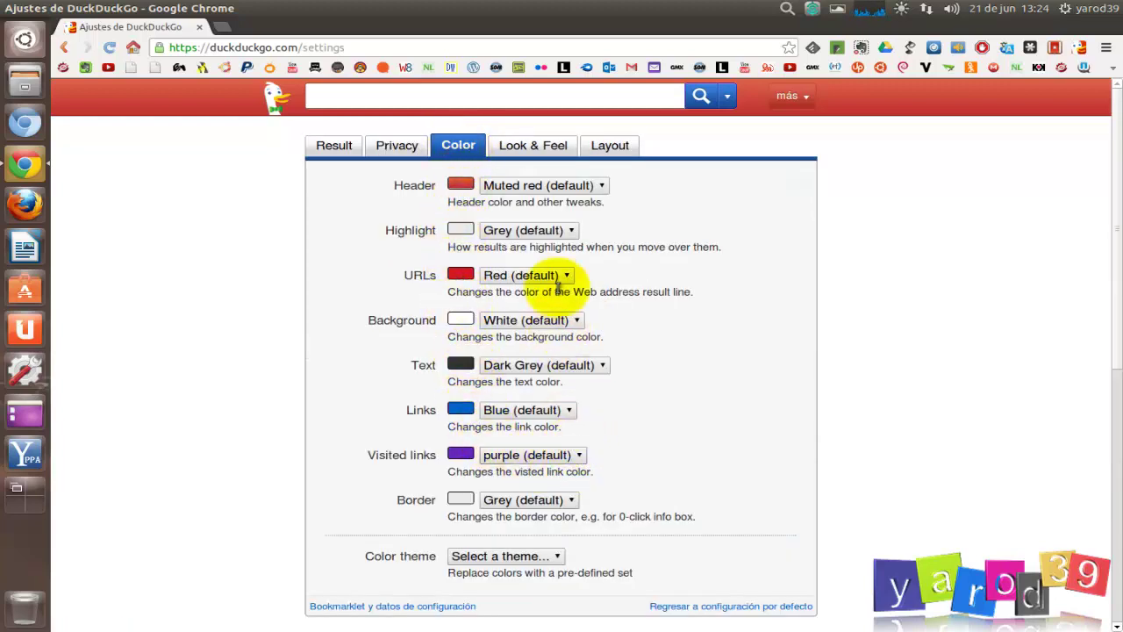
click(603, 187)
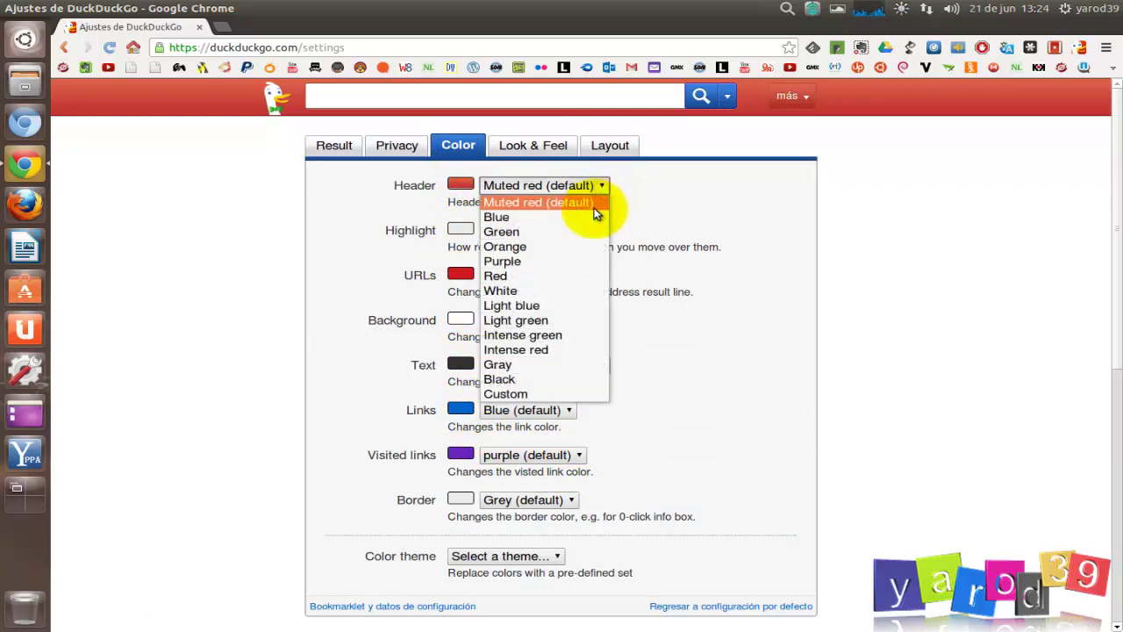
click(592, 216)
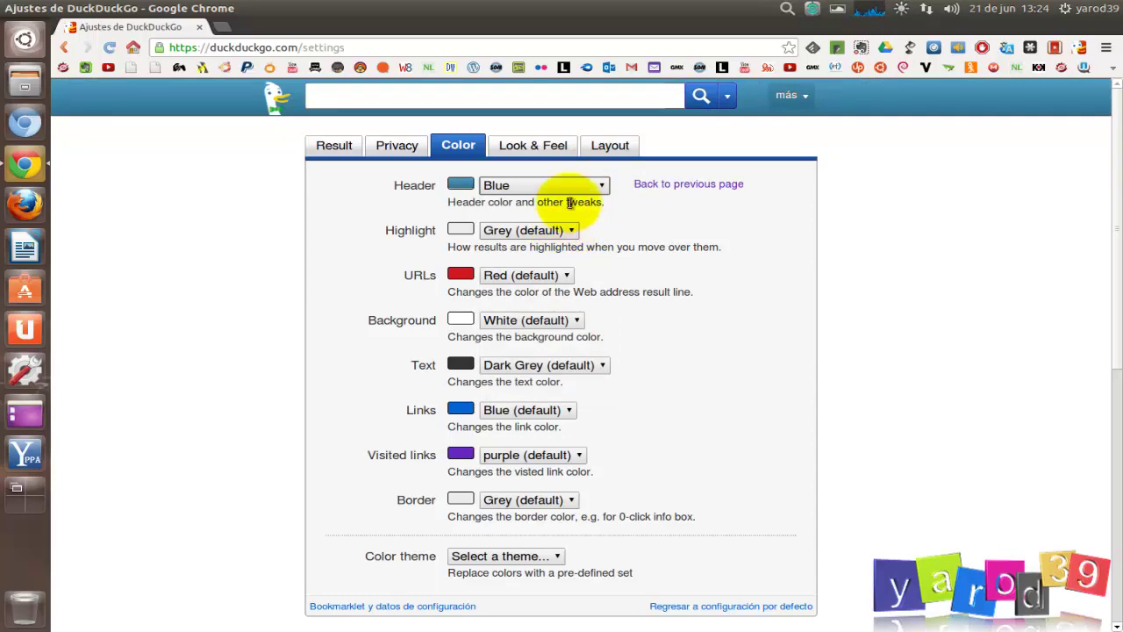
Review the Look & Feel and Layout settings, and go back to the Result settings.
click(533, 146)
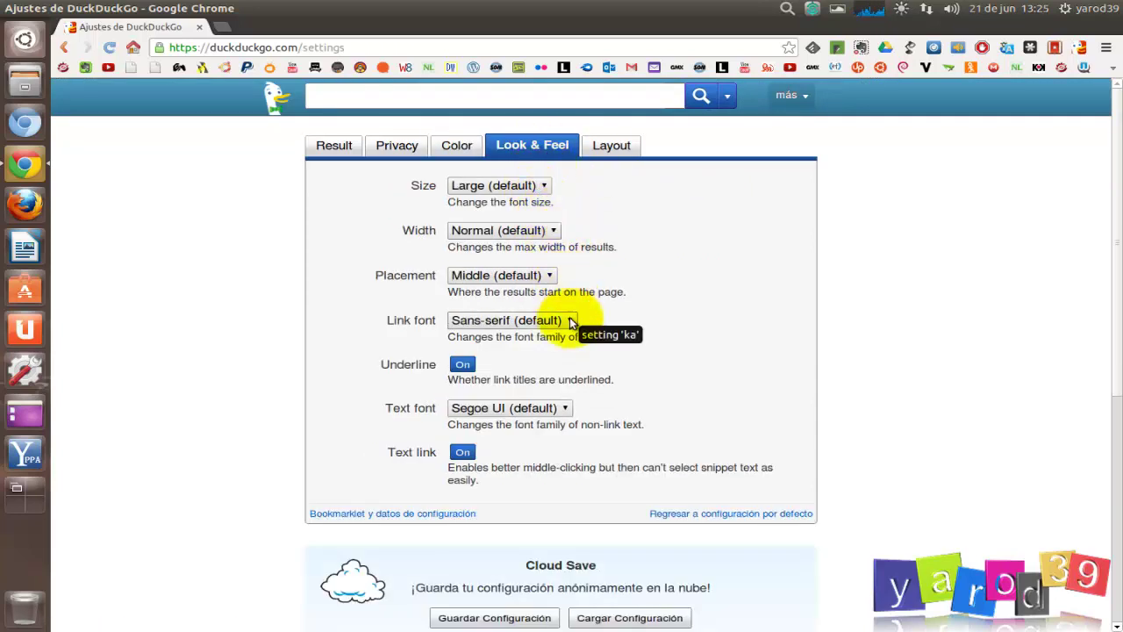
click(617, 149)
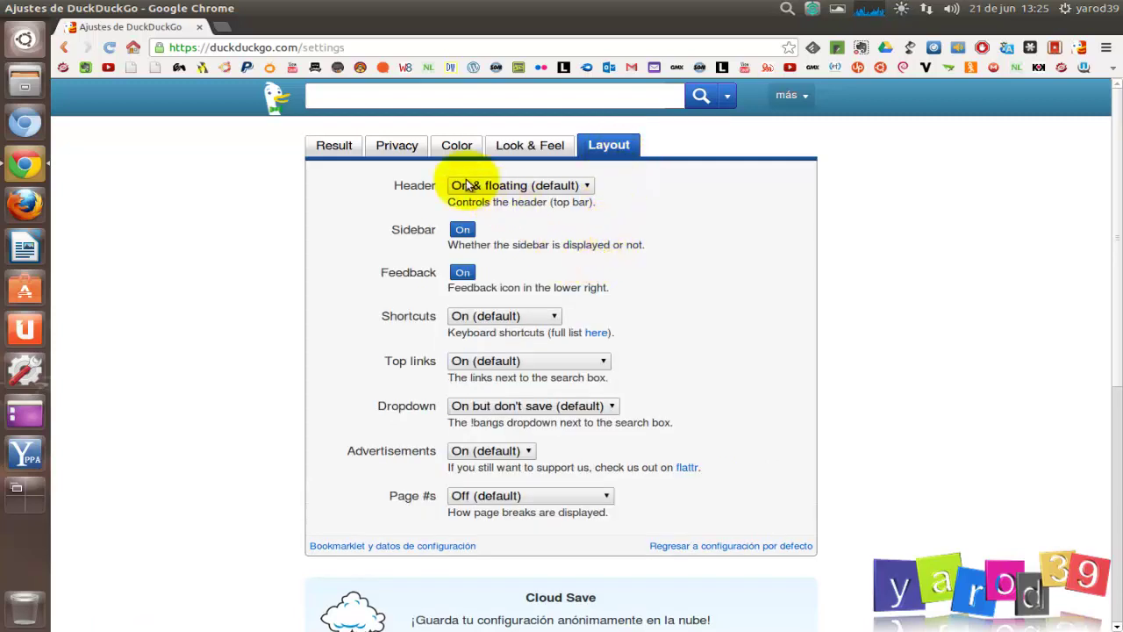
click(338, 148)
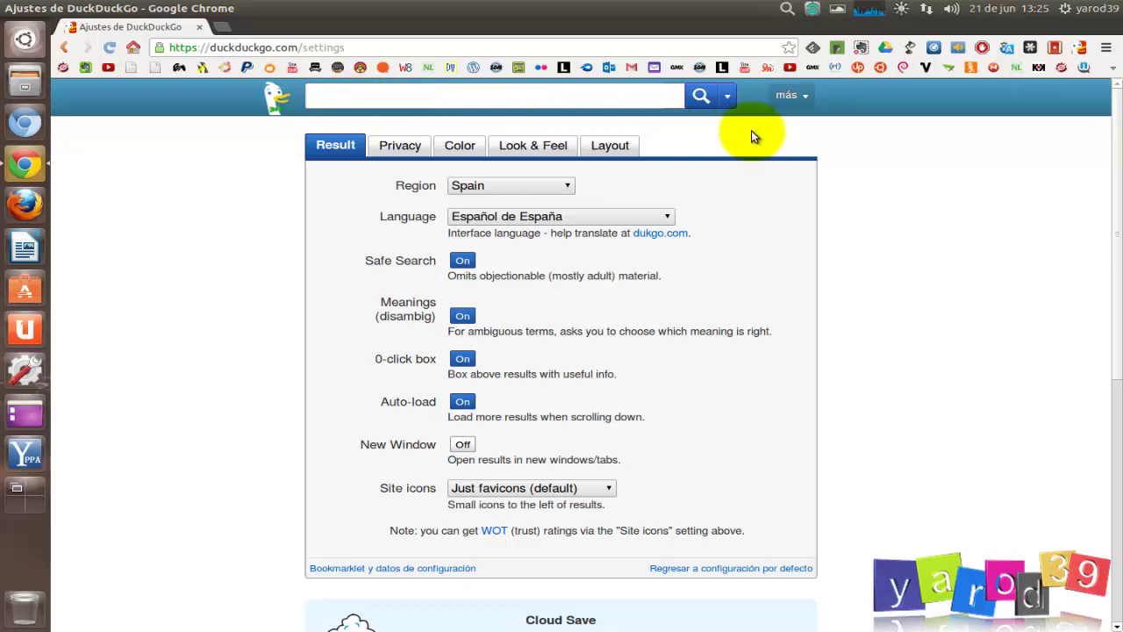
click(808, 96)
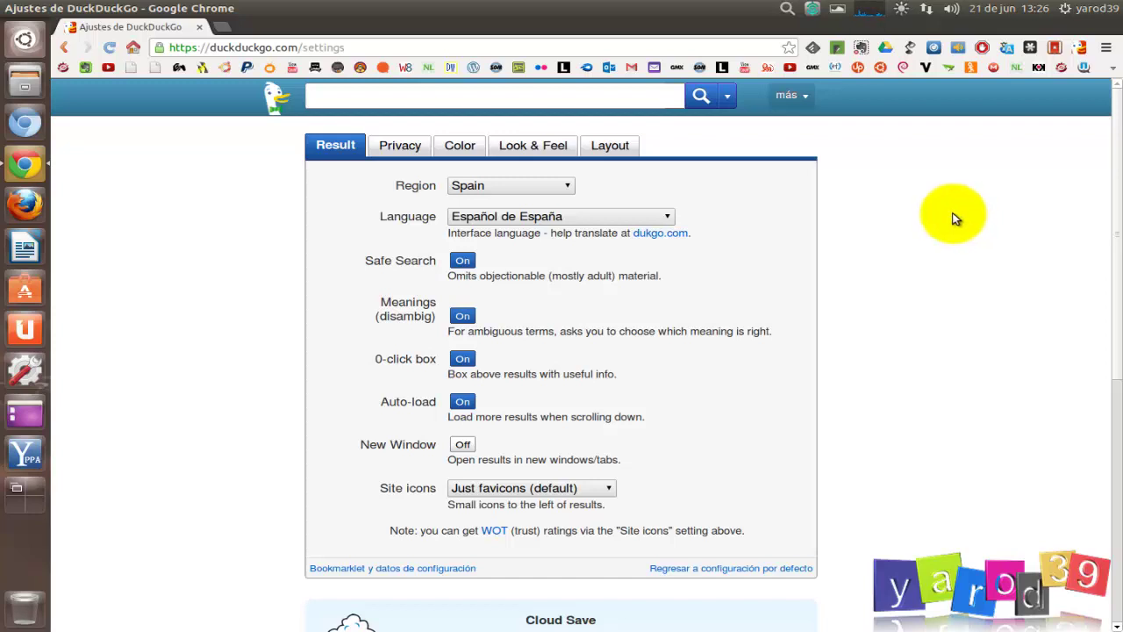
Close the remaining browser tab with the "my ip" search results to exit the browser.
click(447, 103)
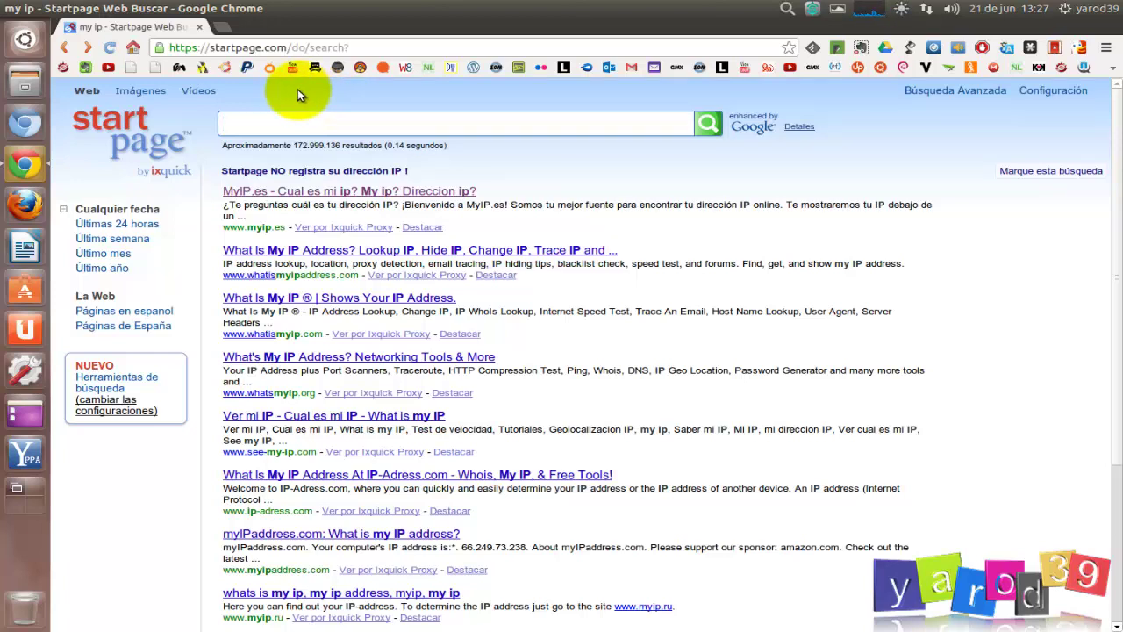
click(198, 31)
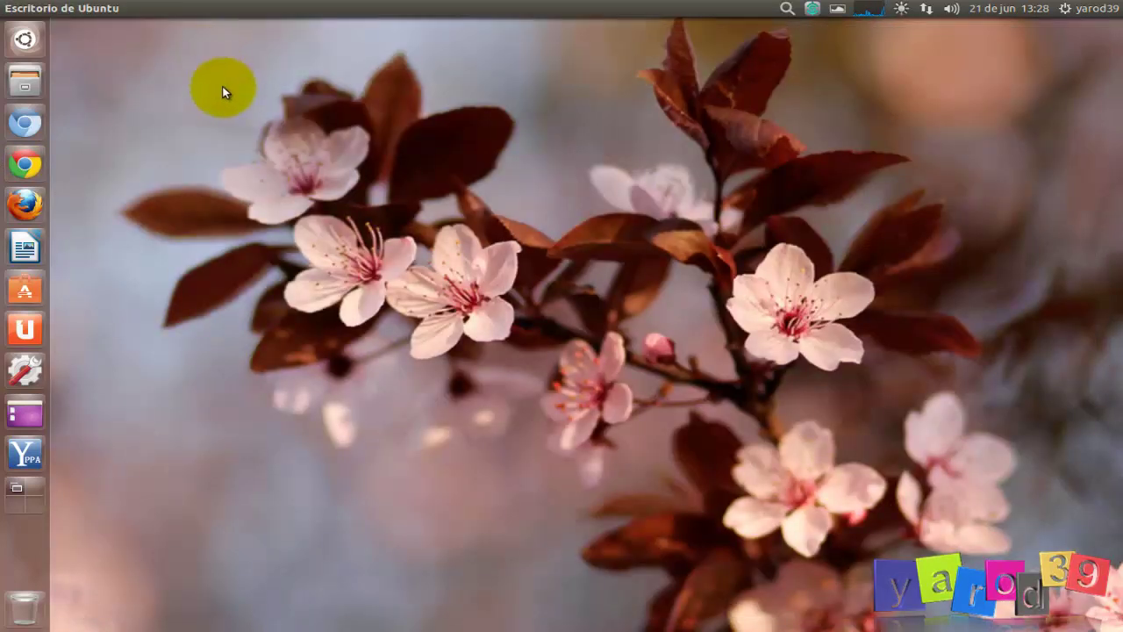